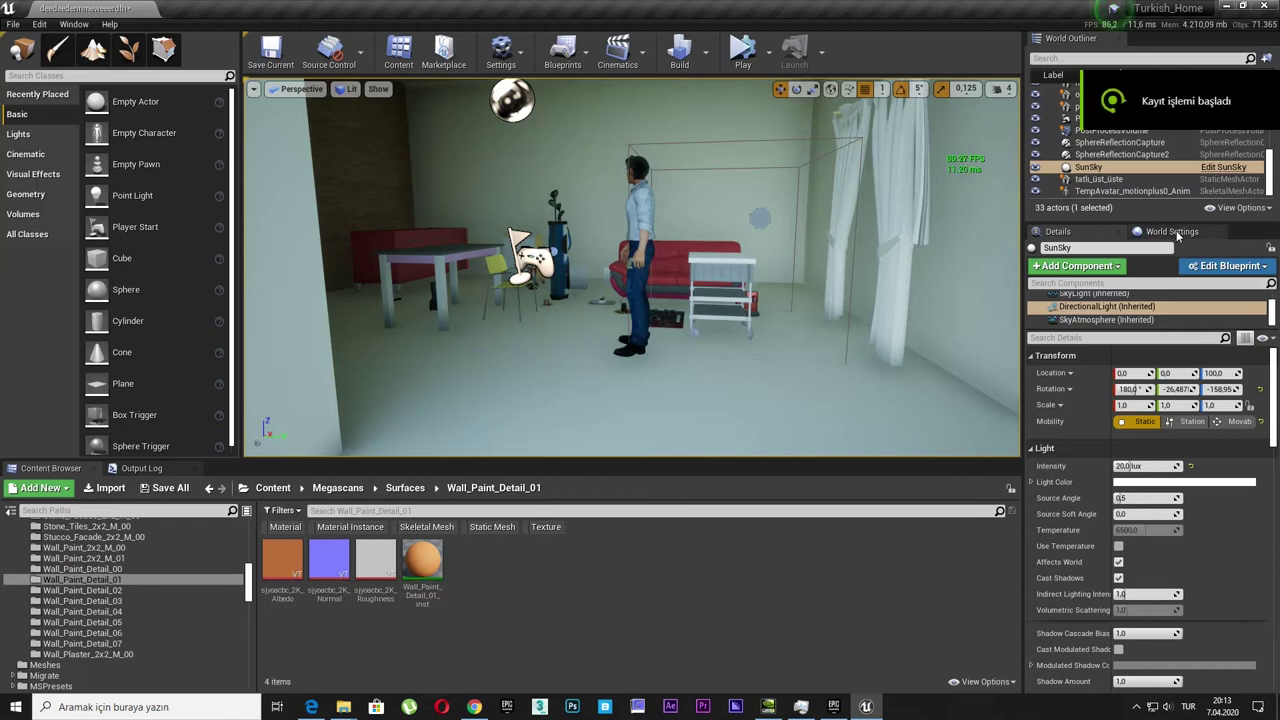
Enable Force No Precomputed Lighting in World Settings and dismiss the lighting notice
click(1177, 233)
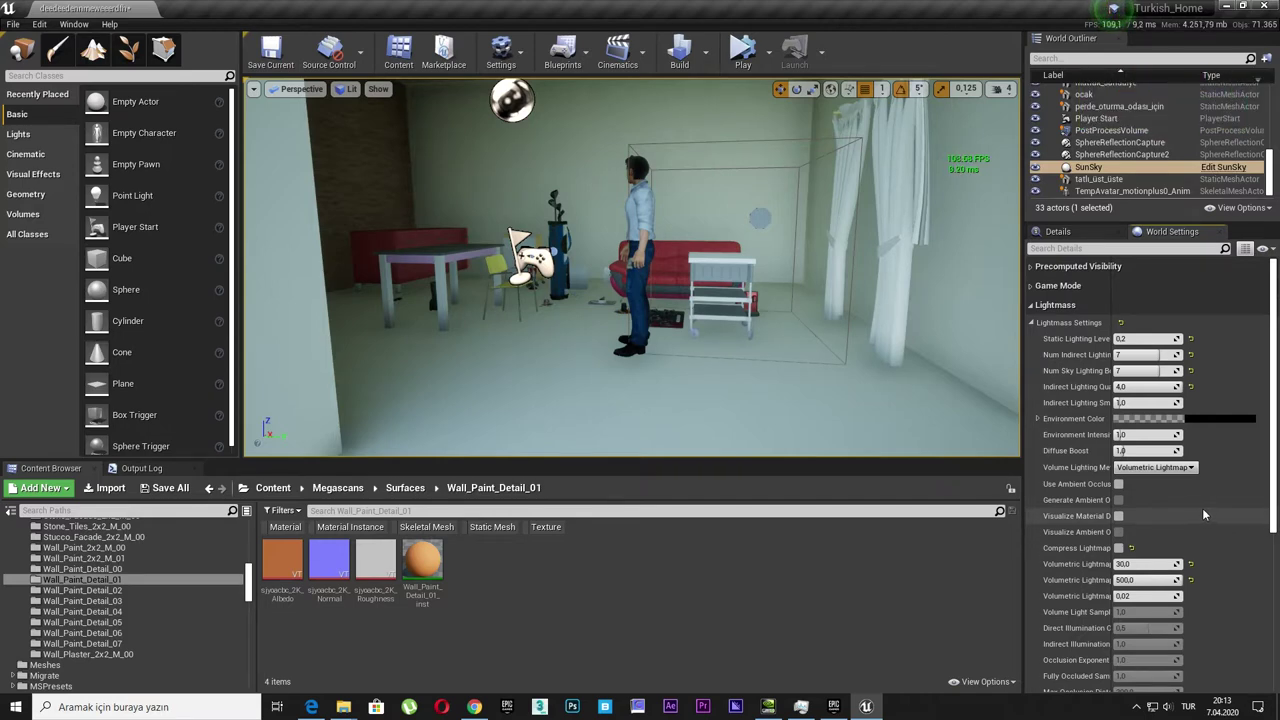
scroll(1200, 508, down, 5)
click(1118, 536)
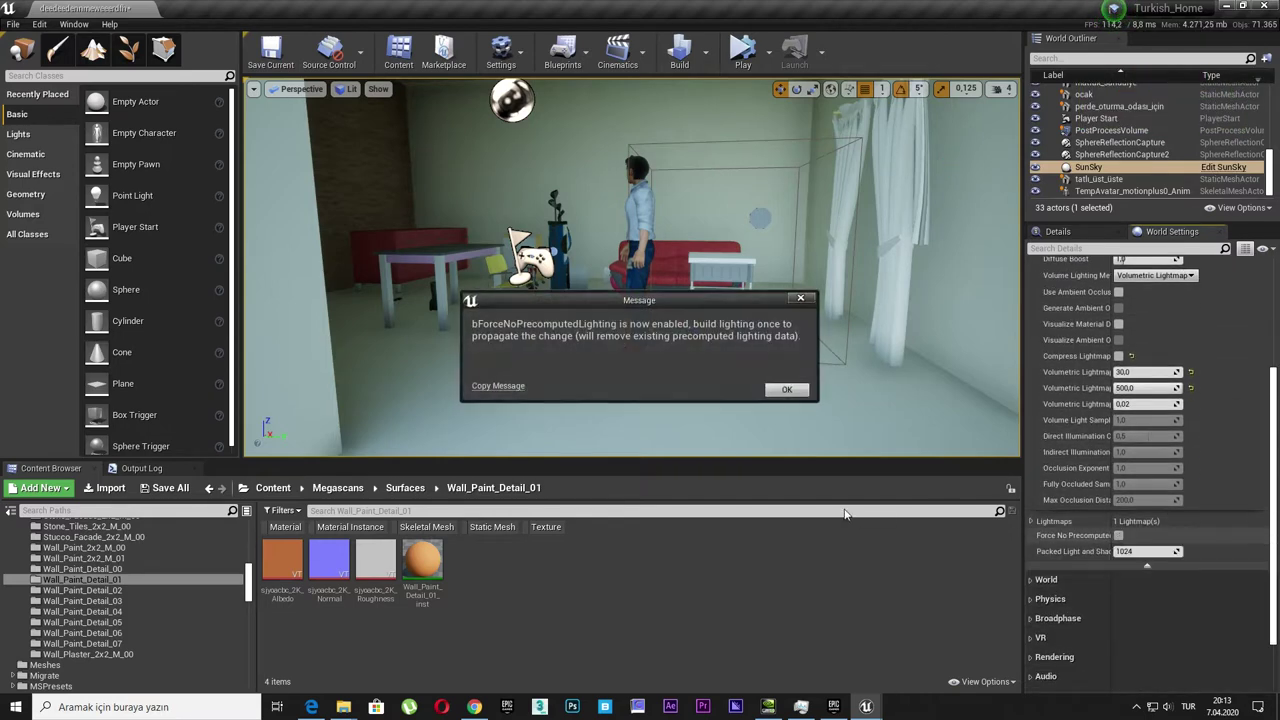
click(786, 388)
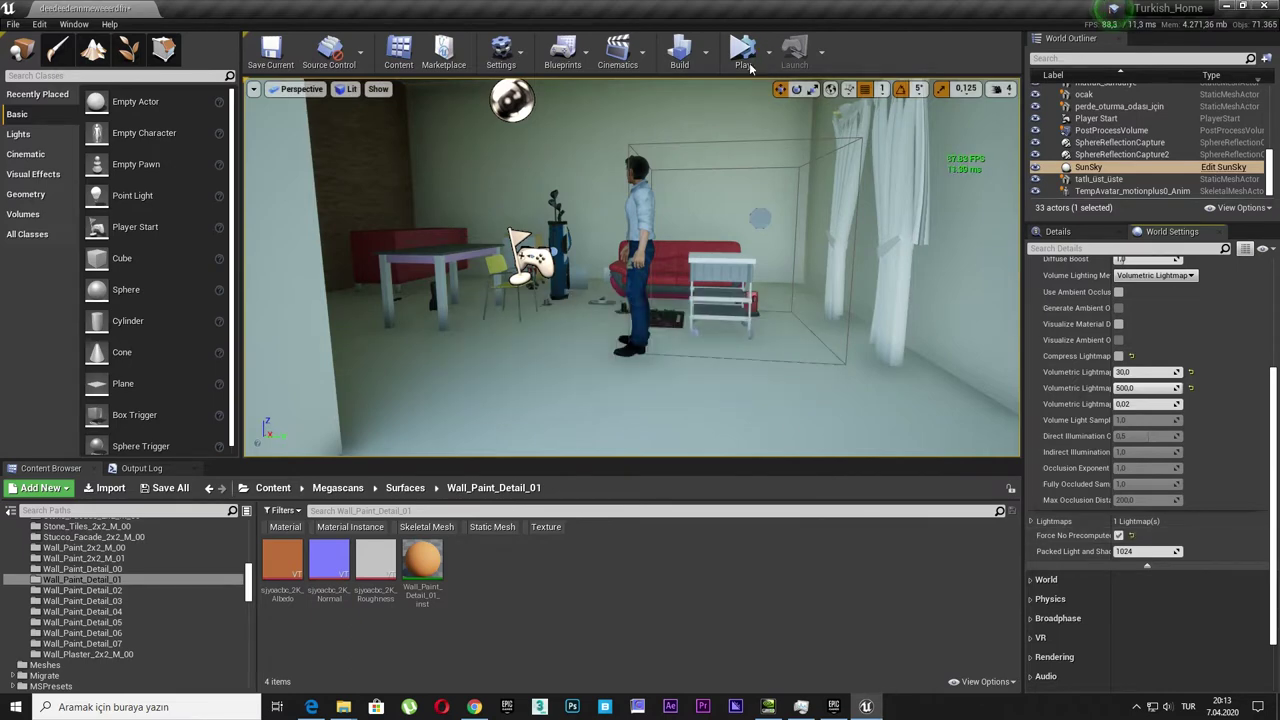
Run Build Lighting Only, which leaves the room completely dark
click(706, 64)
click(745, 89)
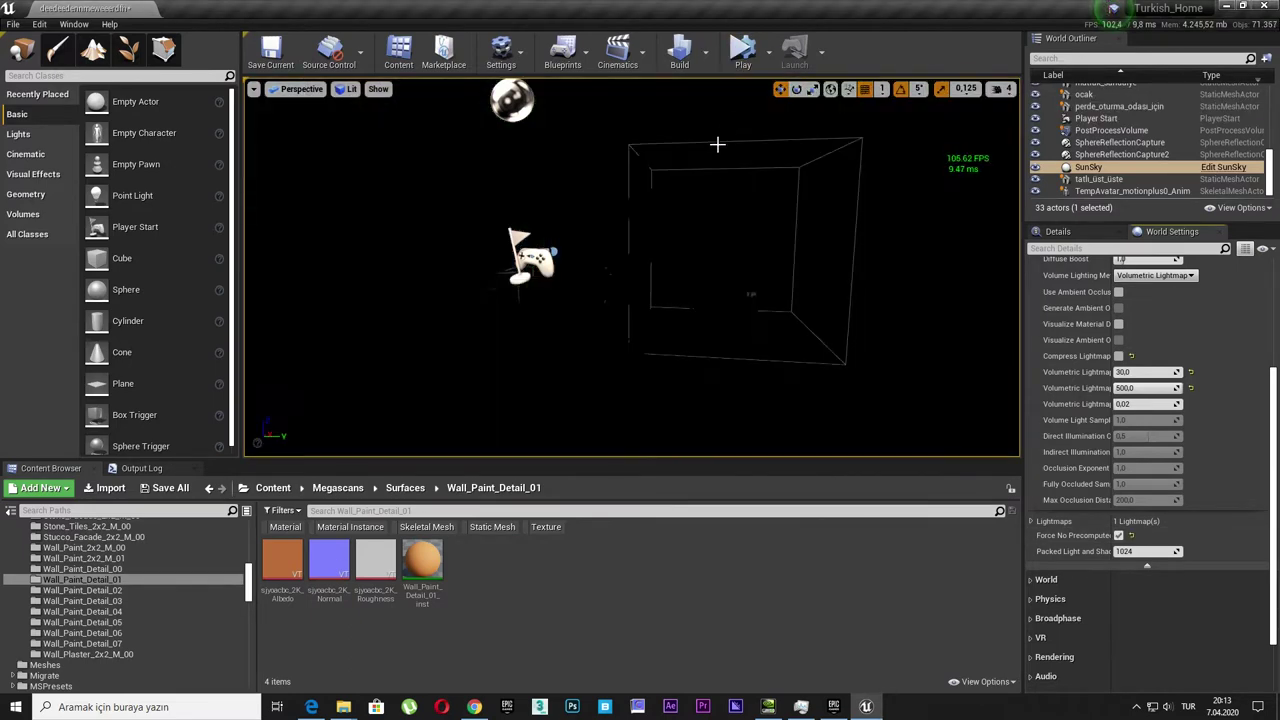
right_drag(265, 450, 265, 465)
Enter r.SSGI.Enable 1 in the Output Log console to turn on screen-space GI
click(148, 468)
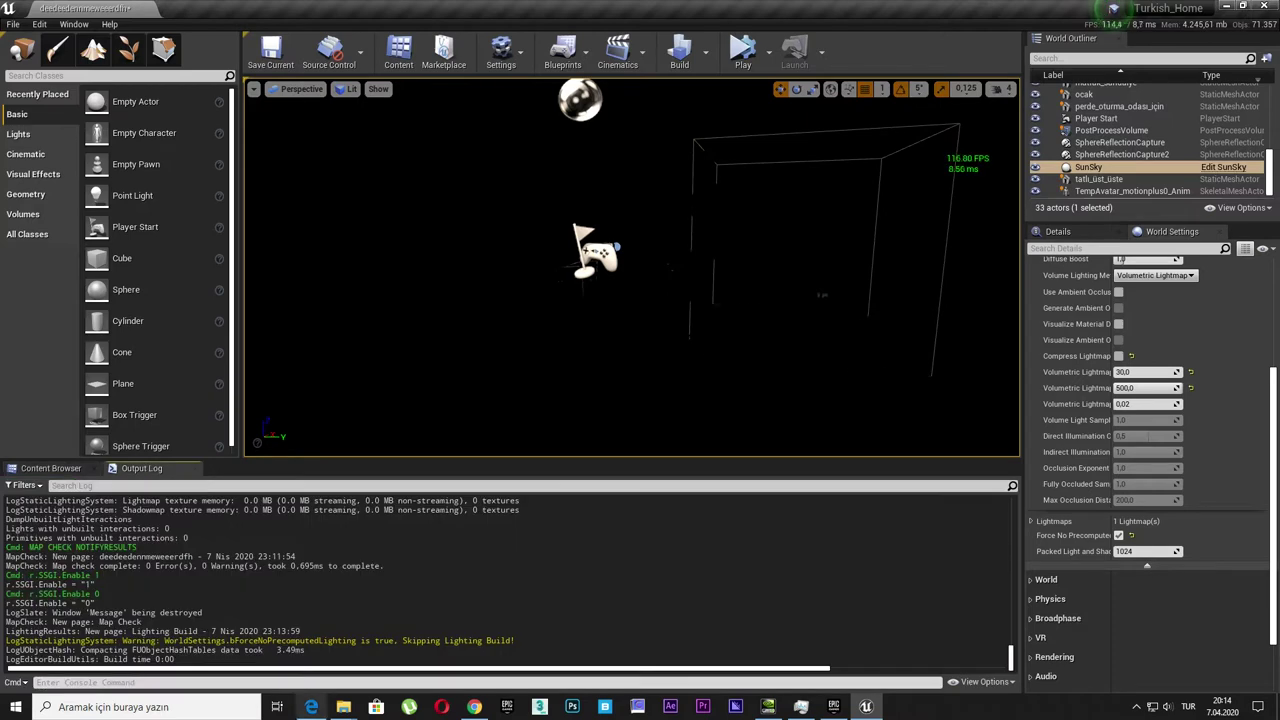
click(310, 682)
text(r.SSGI.Enable 1)
key(Return)
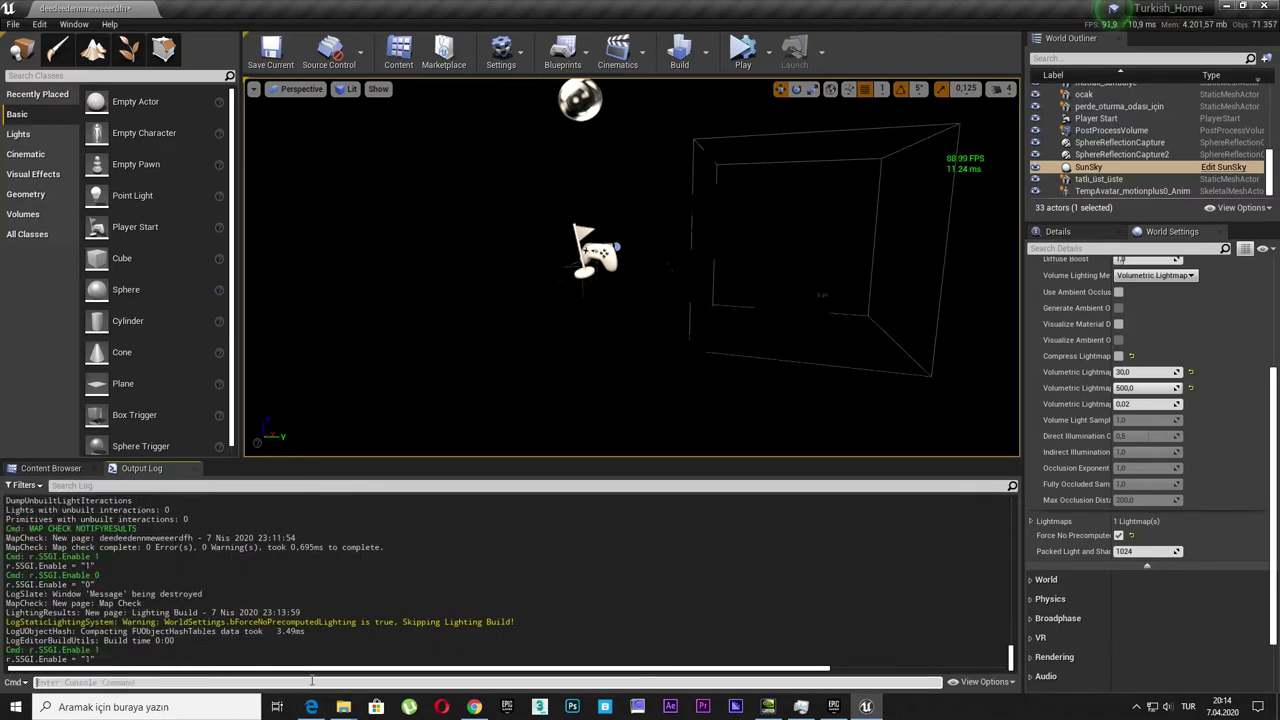
right_drag(620, 300, 645, 290)
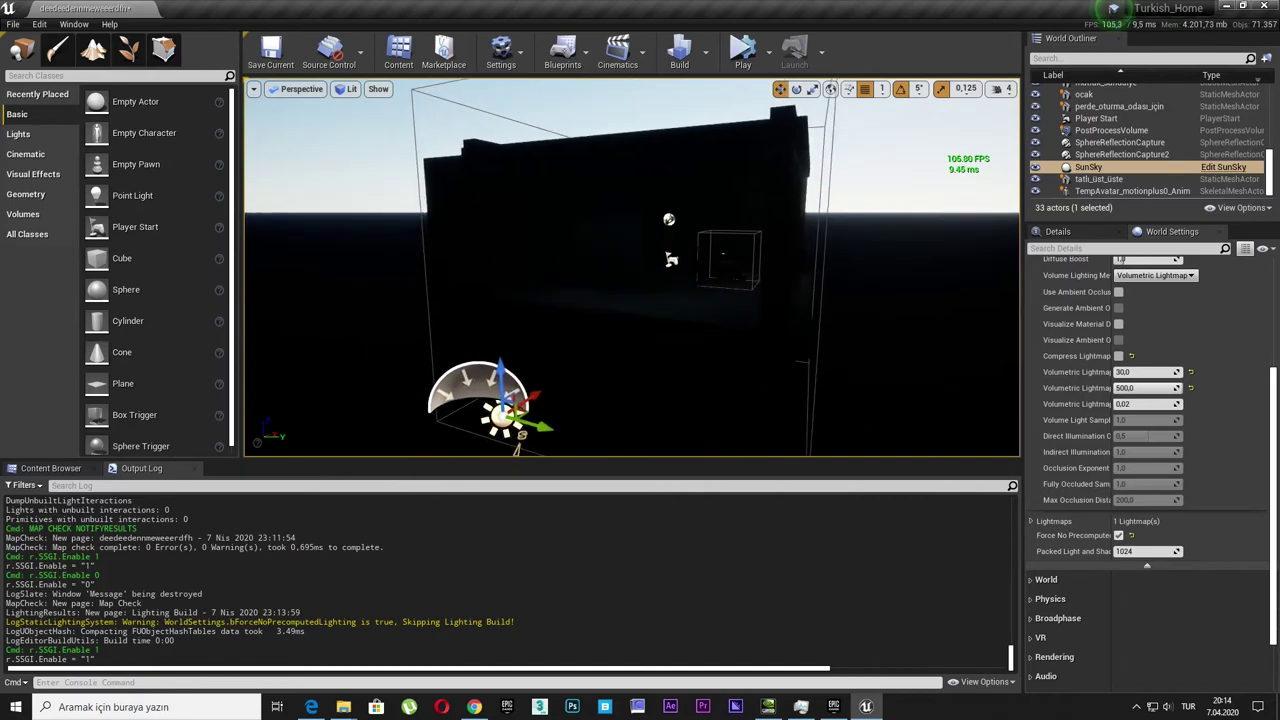
scroll(1087, 353, up, 2)
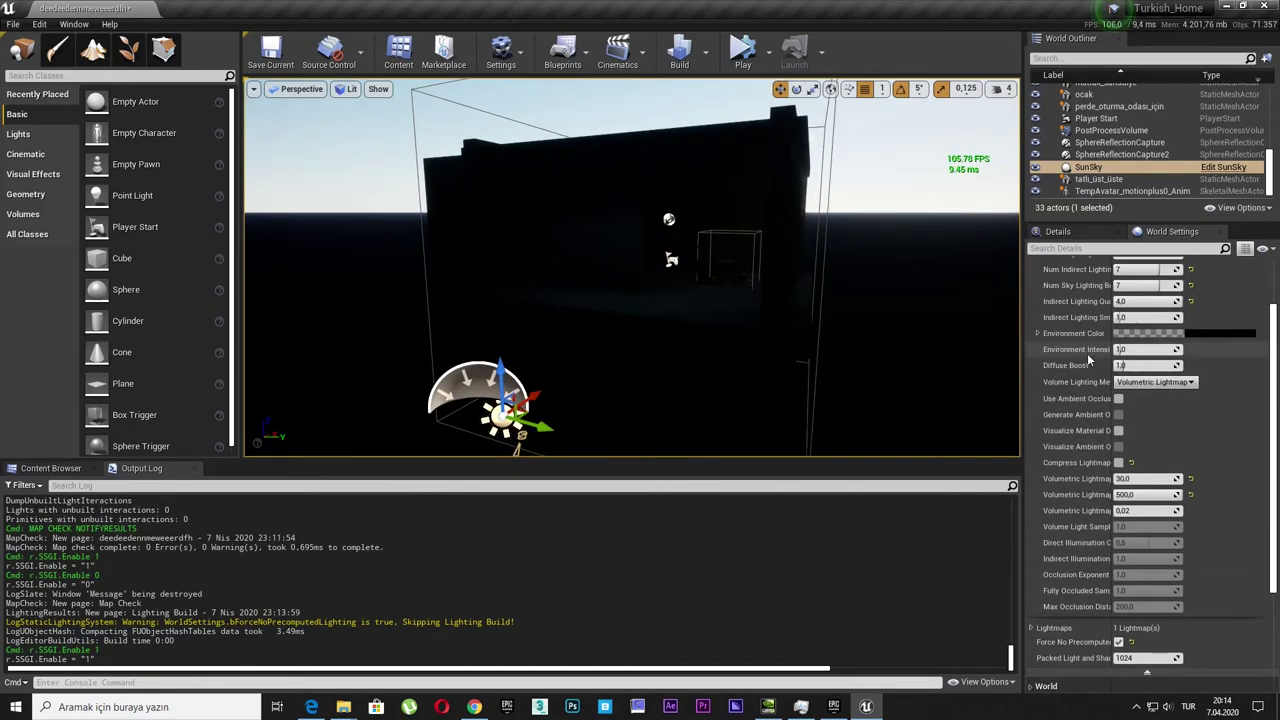
scroll(1087, 353, up, 3)
Run a full Build of the level and wait for it to finish after 0:33
click(705, 60)
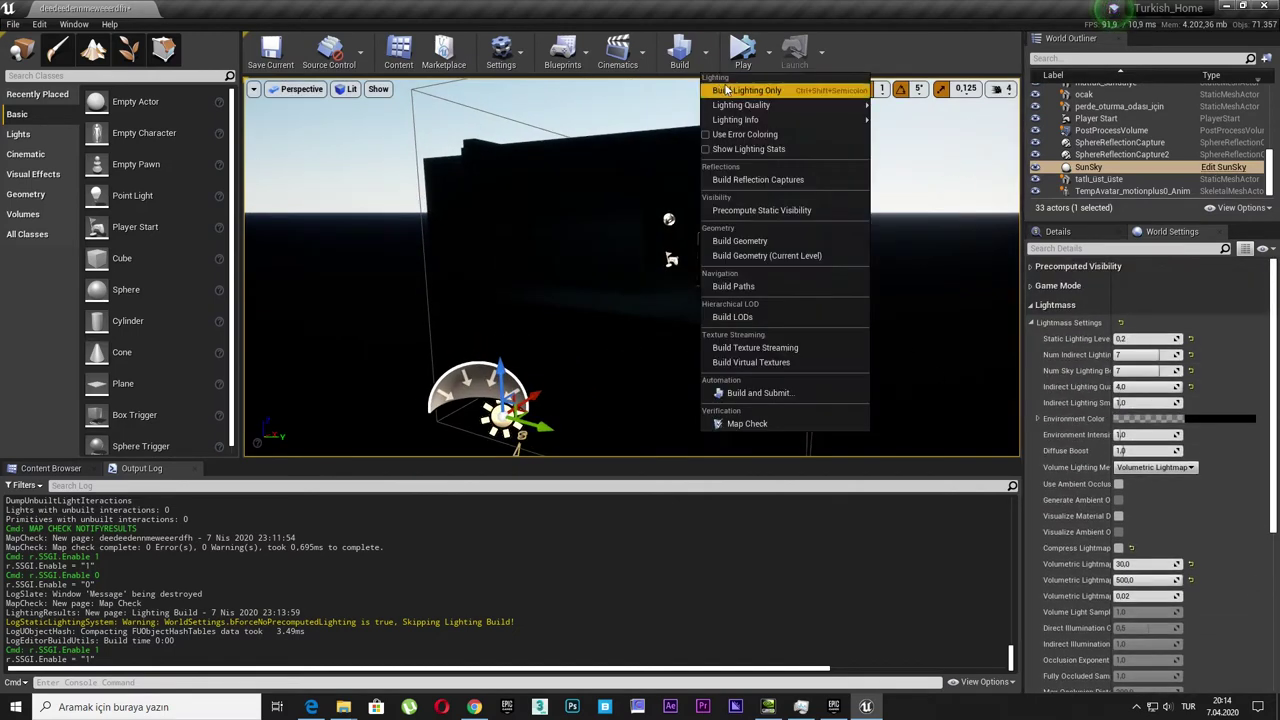
click(729, 90)
click(672, 55)
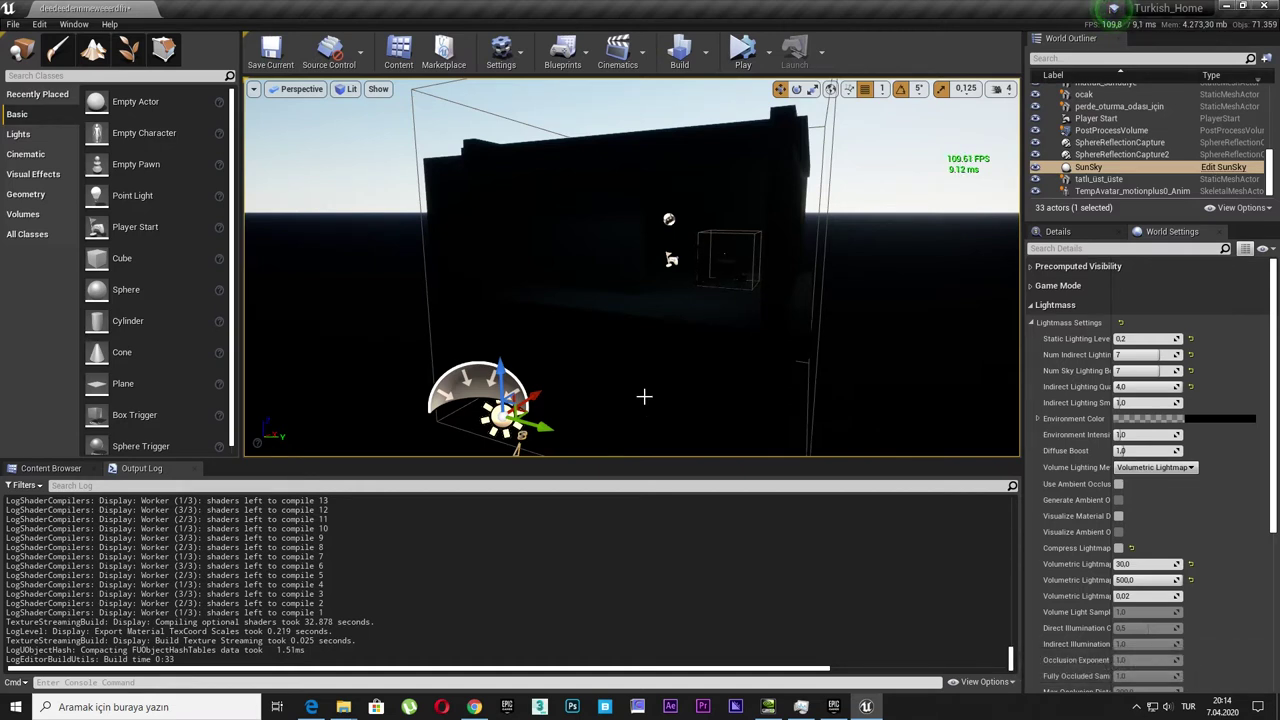
mouse_move(585, 365)
right_down()
mouse_move(625, 395)
mouse_move(598, 352)
right_up()
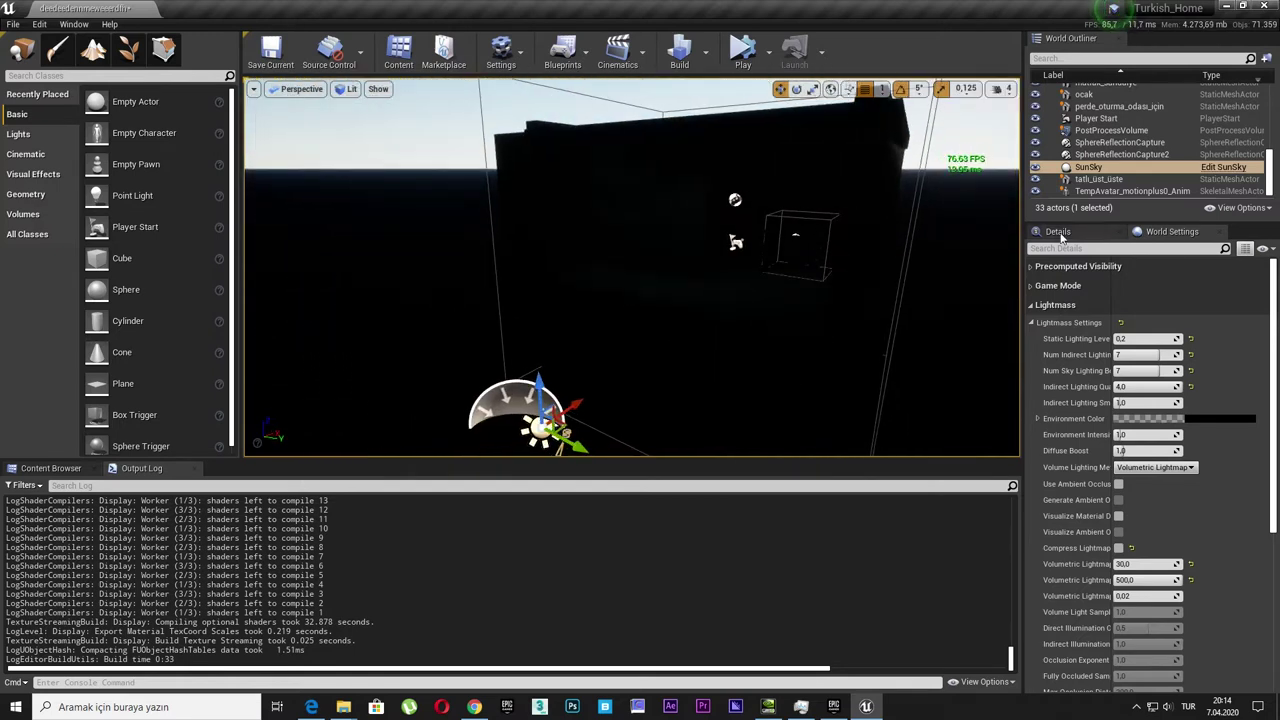
Make SunSky's directional light and sky light Movable and reset the sky light intensity
click(1089, 166)
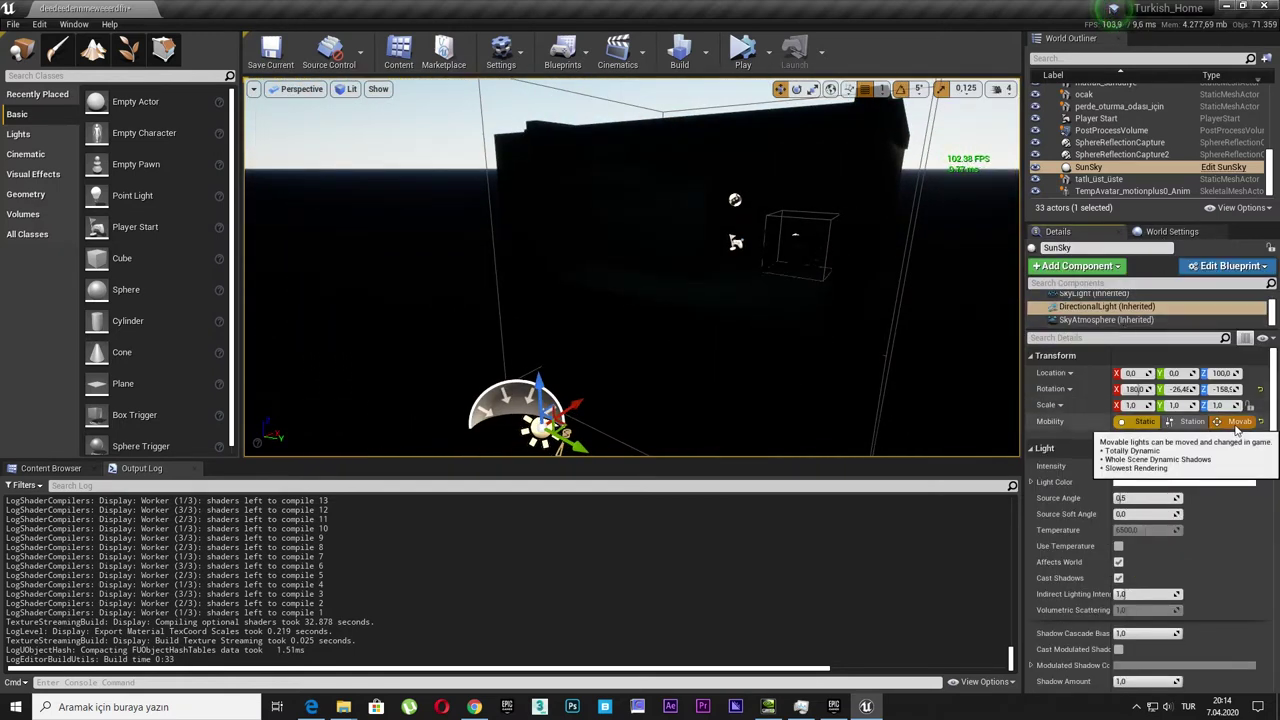
click(1237, 424)
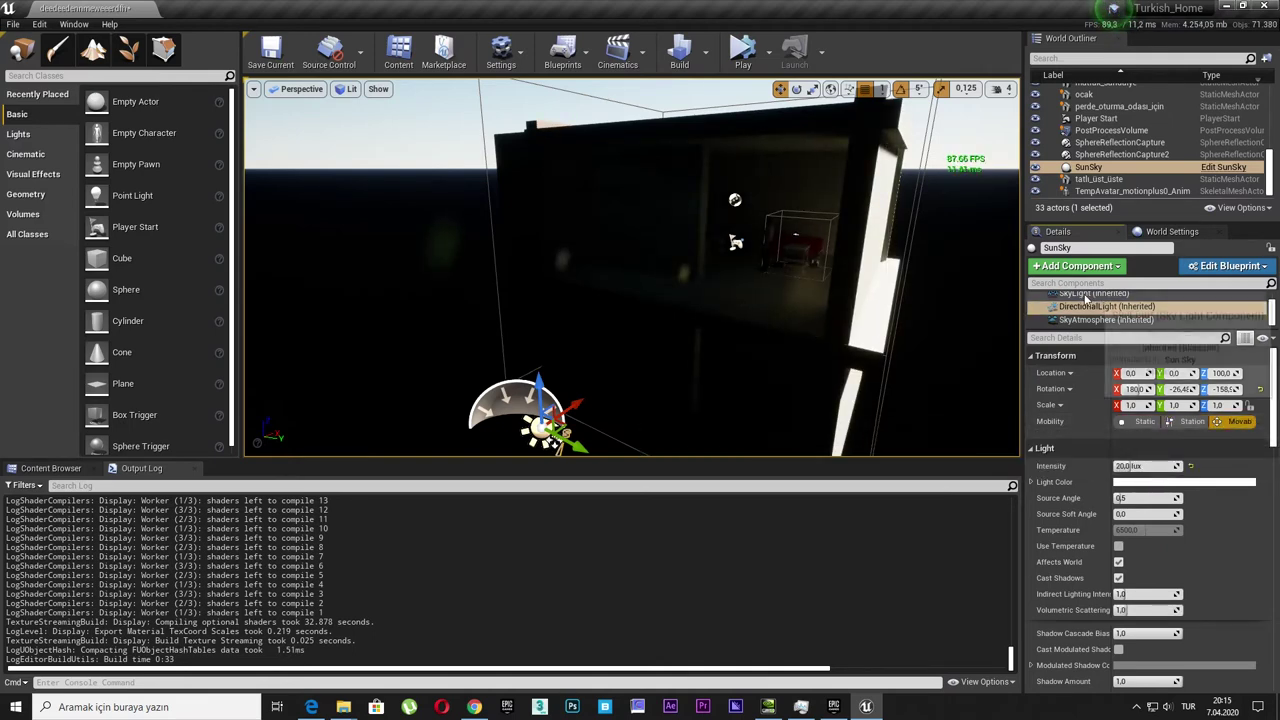
click(1095, 293)
click(1222, 424)
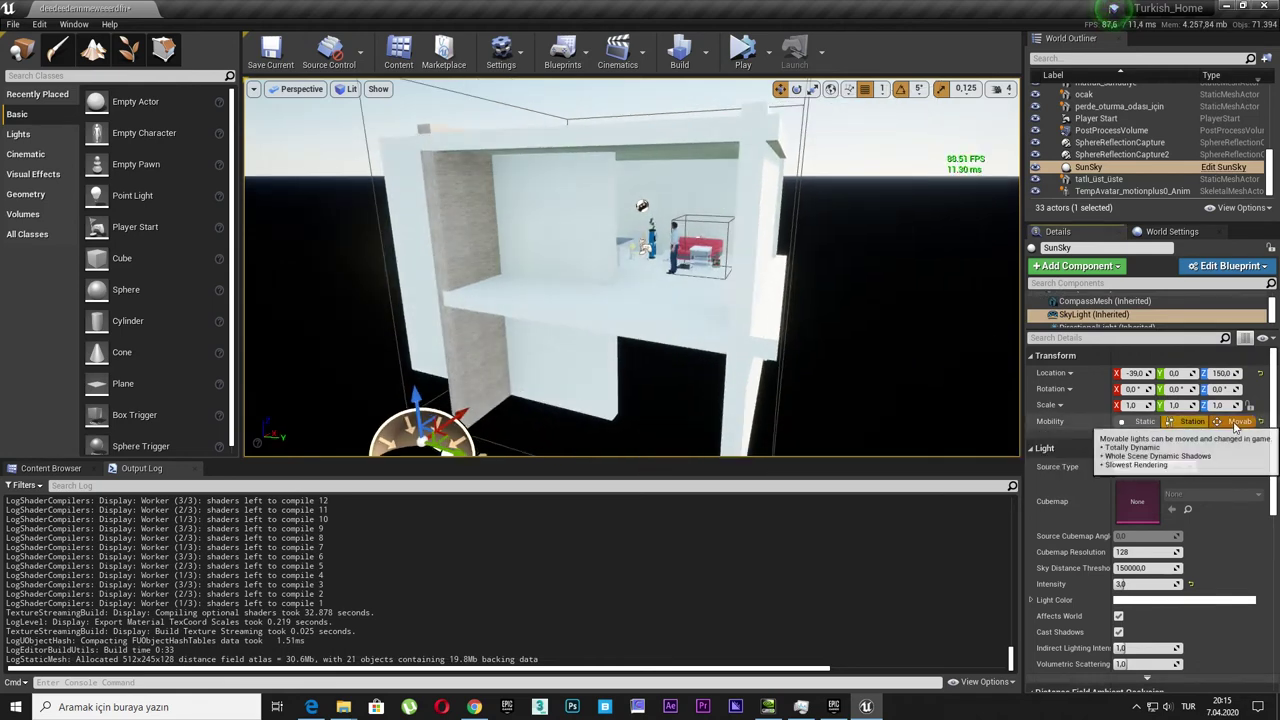
click(1190, 584)
Reset the SunSky directional light's intensity to its default, down from 20 lux
scroll(463, 328, up, 3)
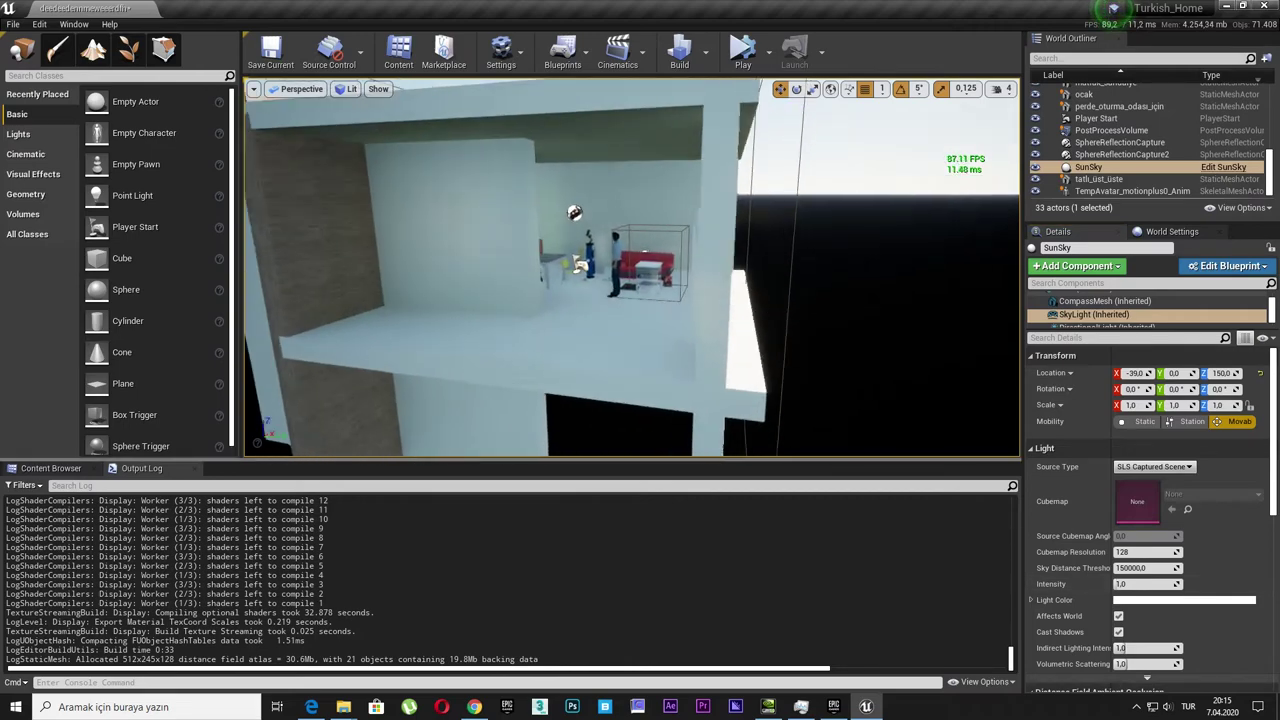
scroll(463, 328, up, 4)
scroll(463, 328, up, 3)
scroll(463, 328, up, 2)
drag(463, 328, 410, 415)
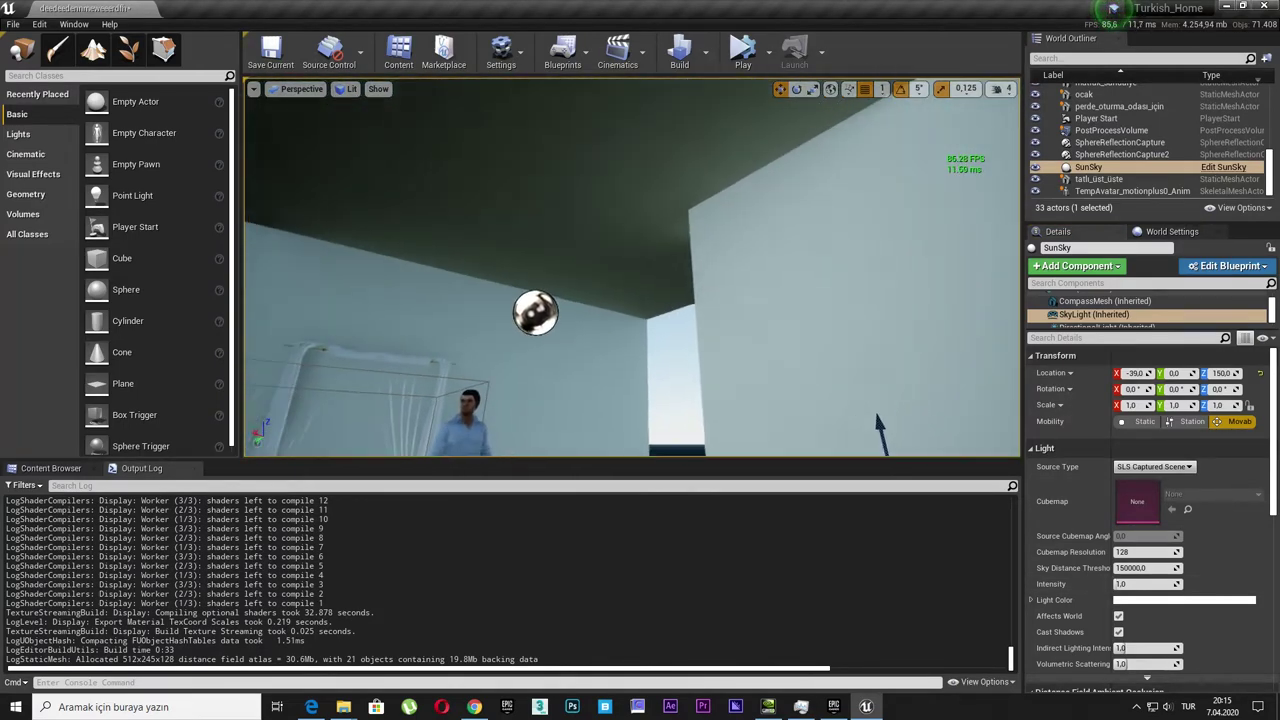
drag(463, 328, 440, 360)
click(1122, 167)
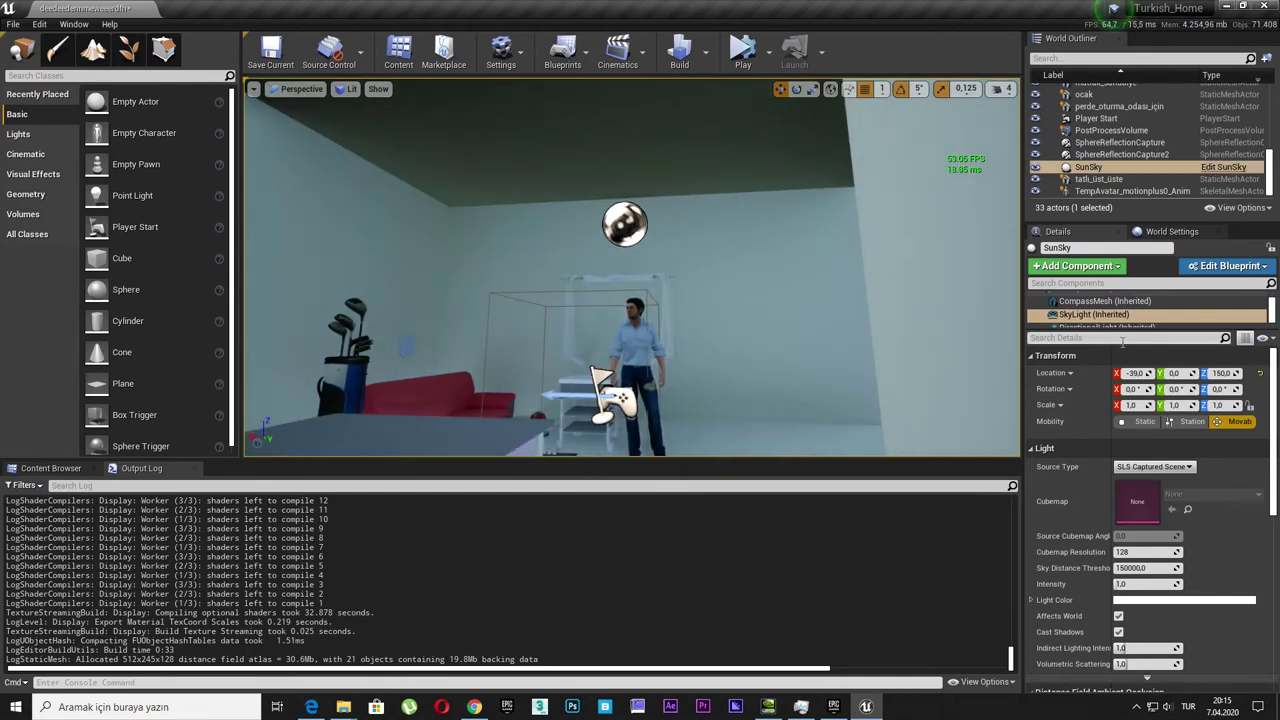
scroll(1140, 310, down, 1)
click(1107, 305)
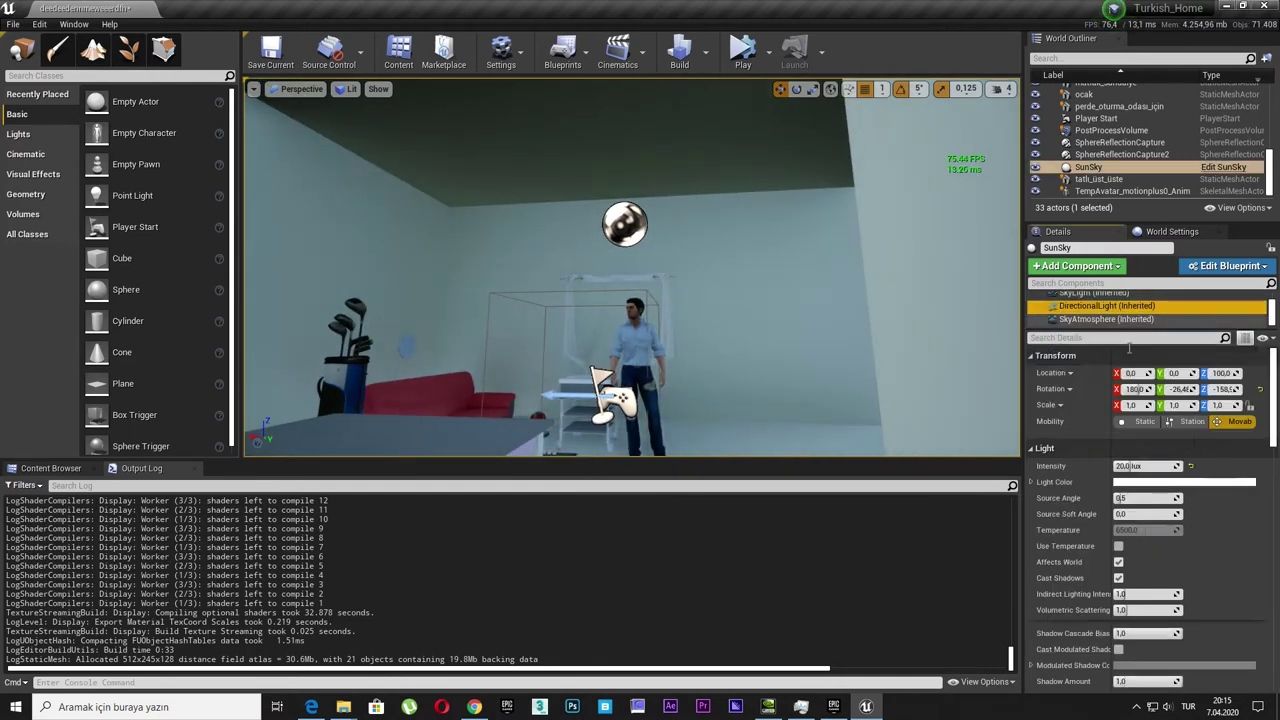
click(1190, 467)
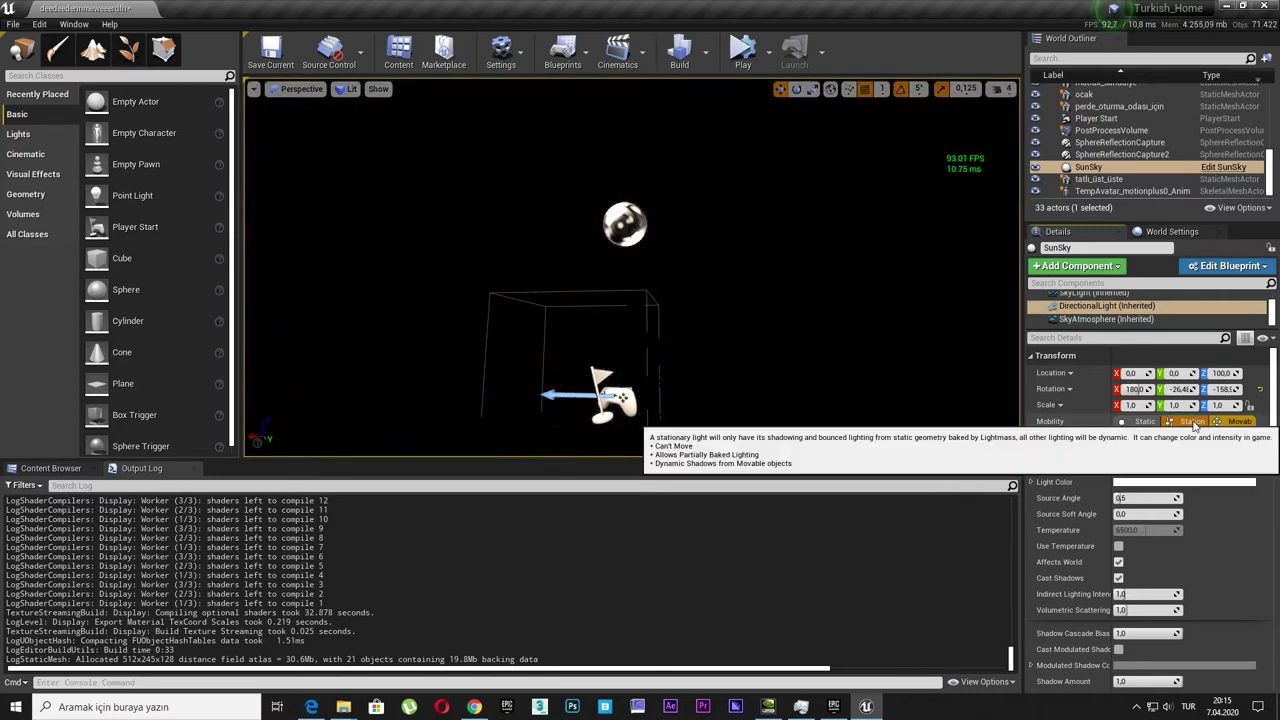
text(10)
Confirm the 10 lux sun intensity and query the current SSGI setting in the console
key(Return)
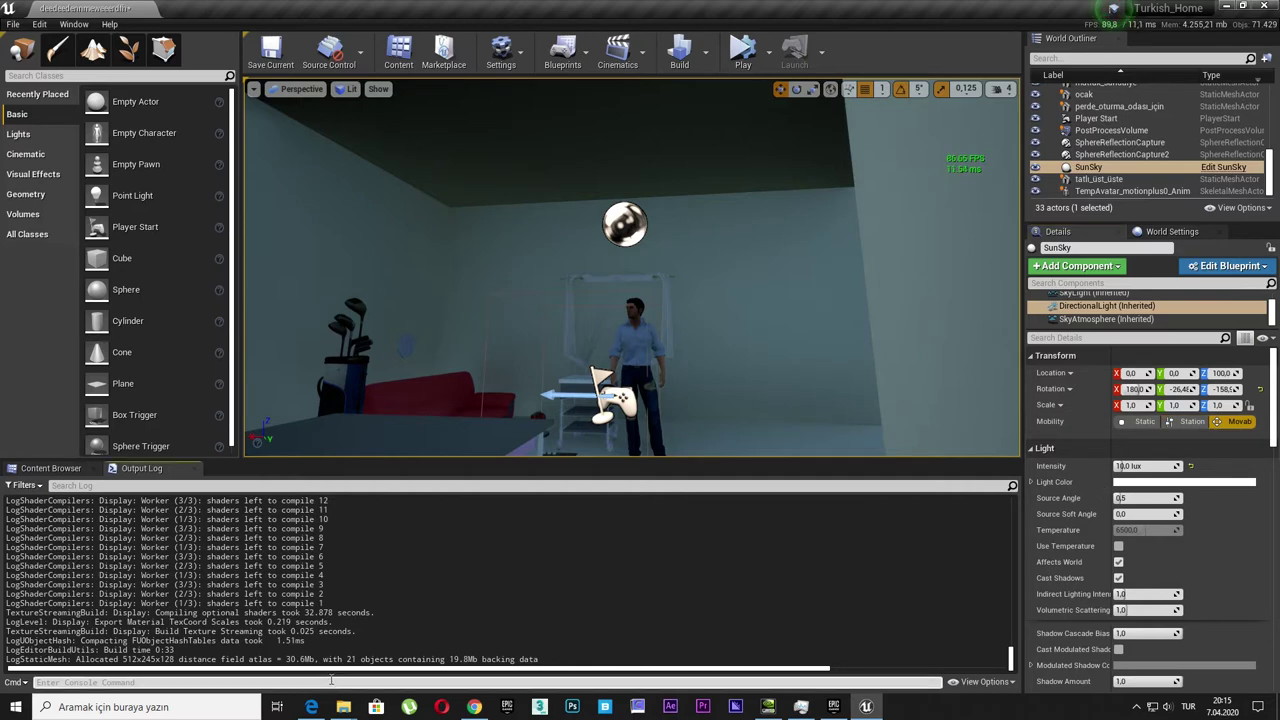
click(330, 681)
text(r.SSGI.Enable)
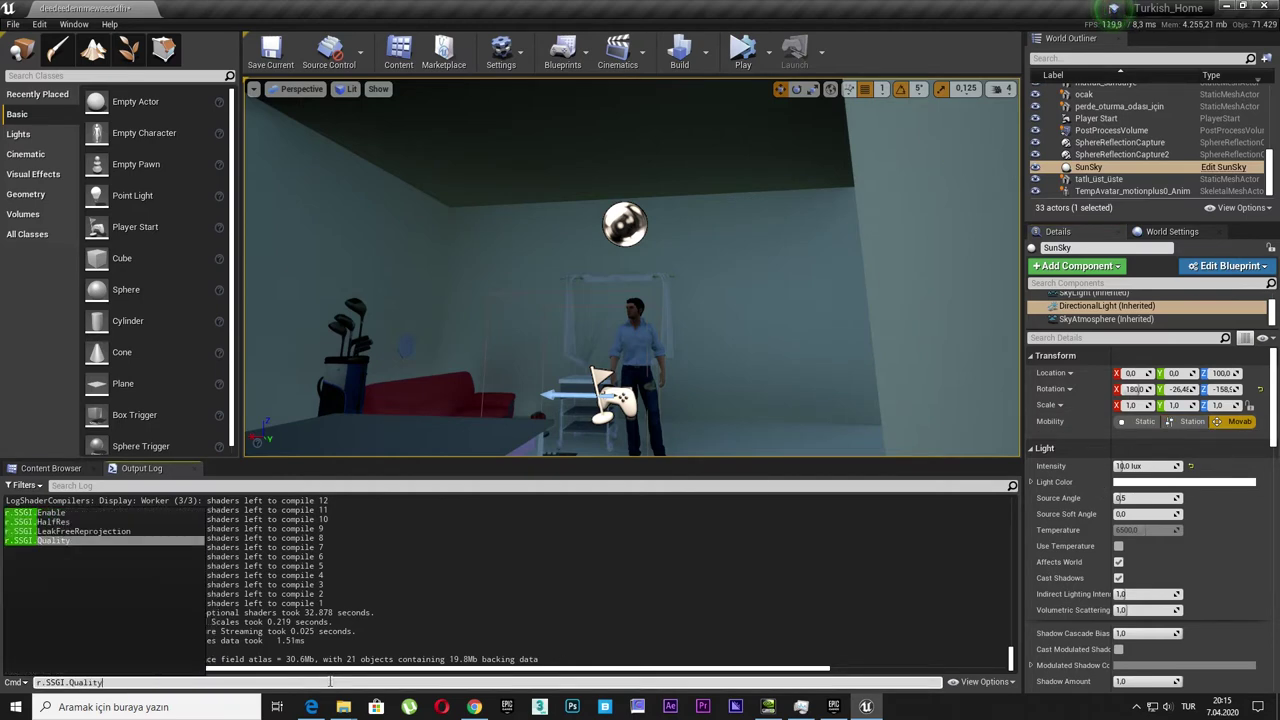
key(Return)
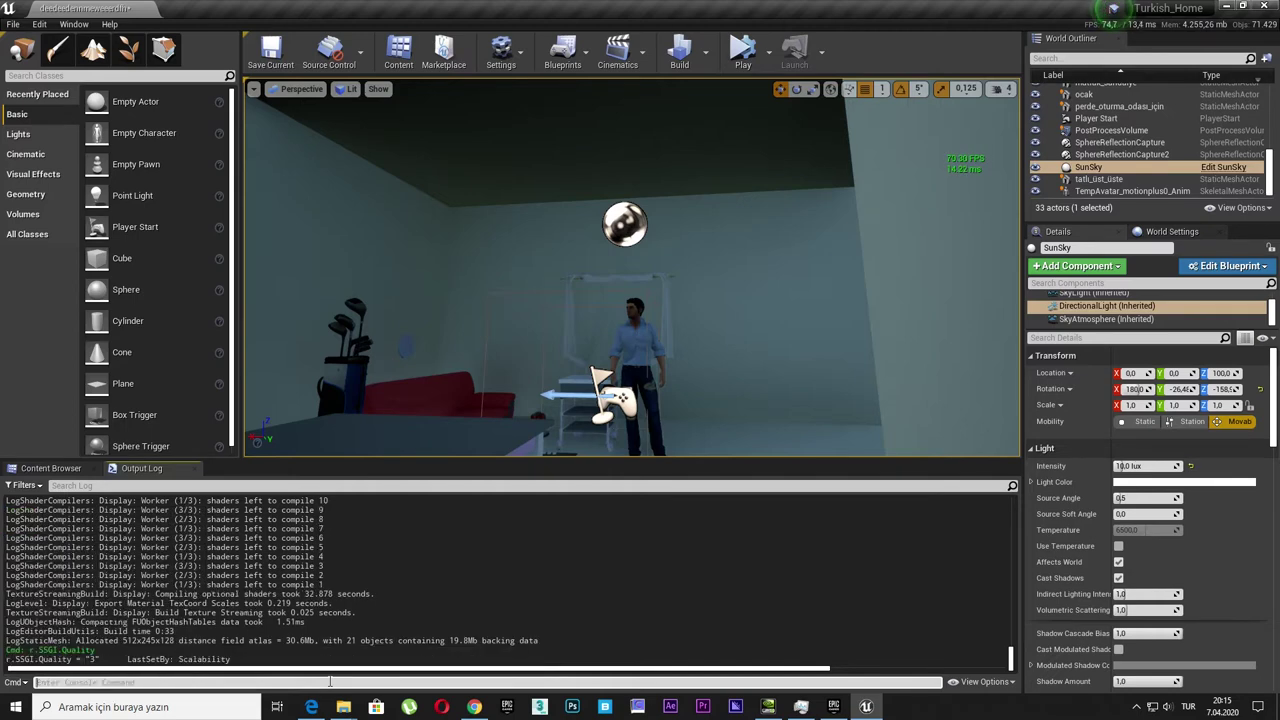
Set r.SSGI.Quality to 5, up from 3, and make the viewport fullscreen
key(Up)
text(5)
key(Return)
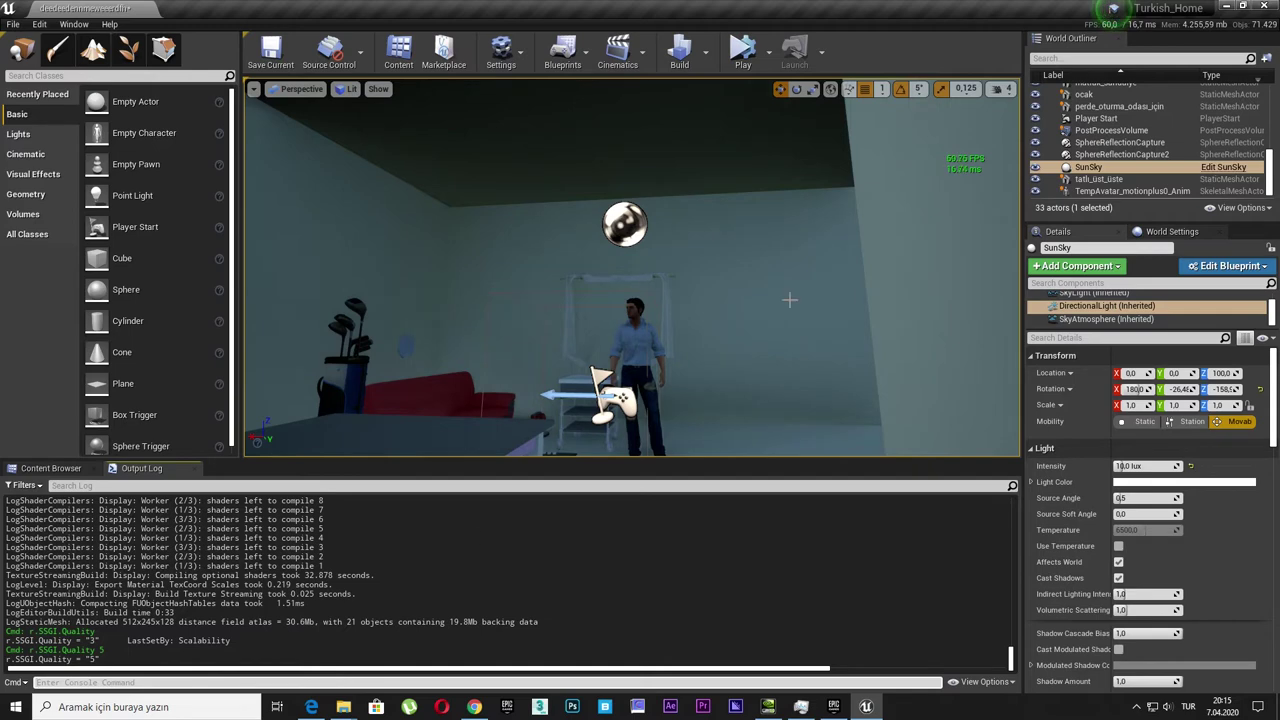
right_drag(790, 299, 790, 299)
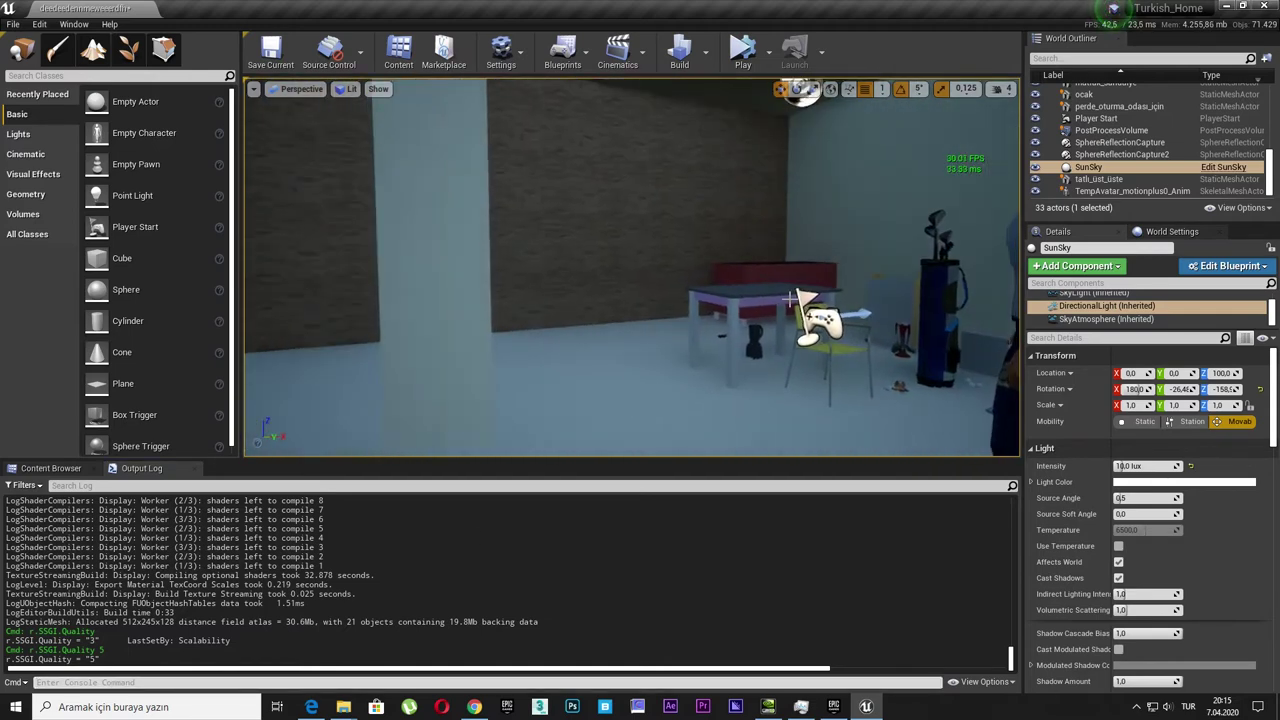
key(F11)
Fly through the SunSky-lit room and outside in fullscreen, then restore the normal layout
right_drag(811, 271, 674, 652)
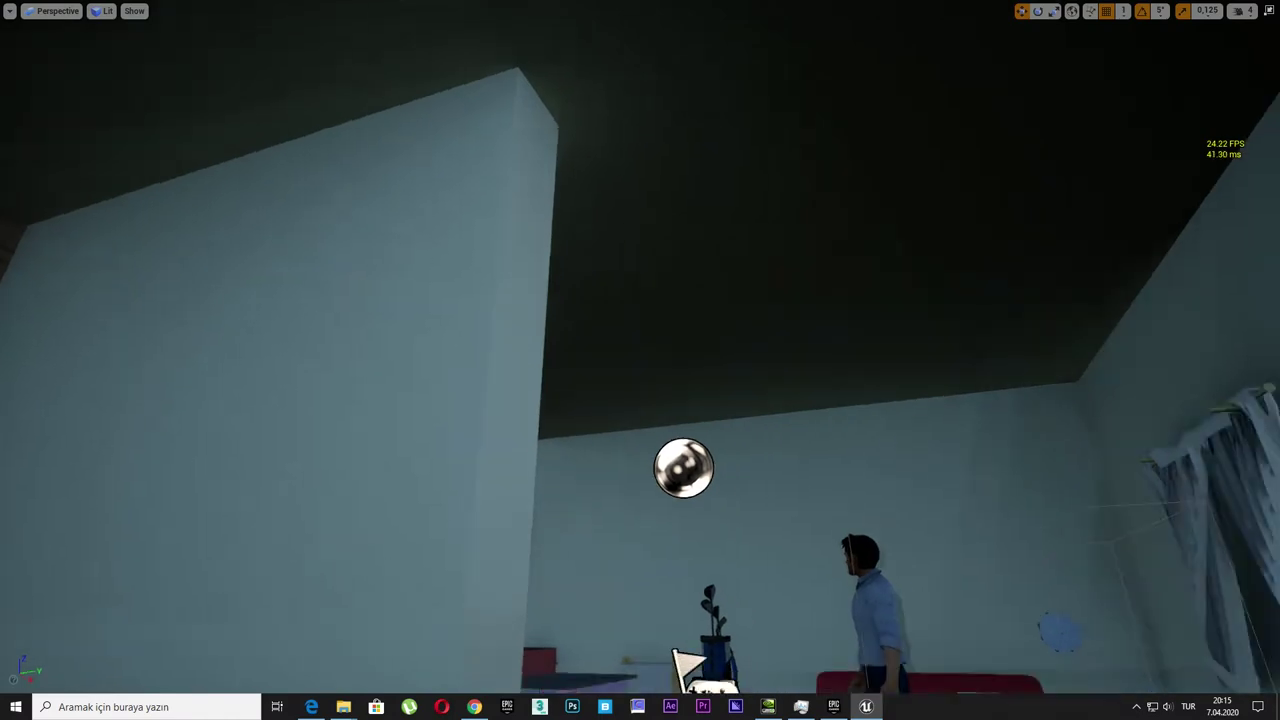
right_drag(640, 360, 640, 360)
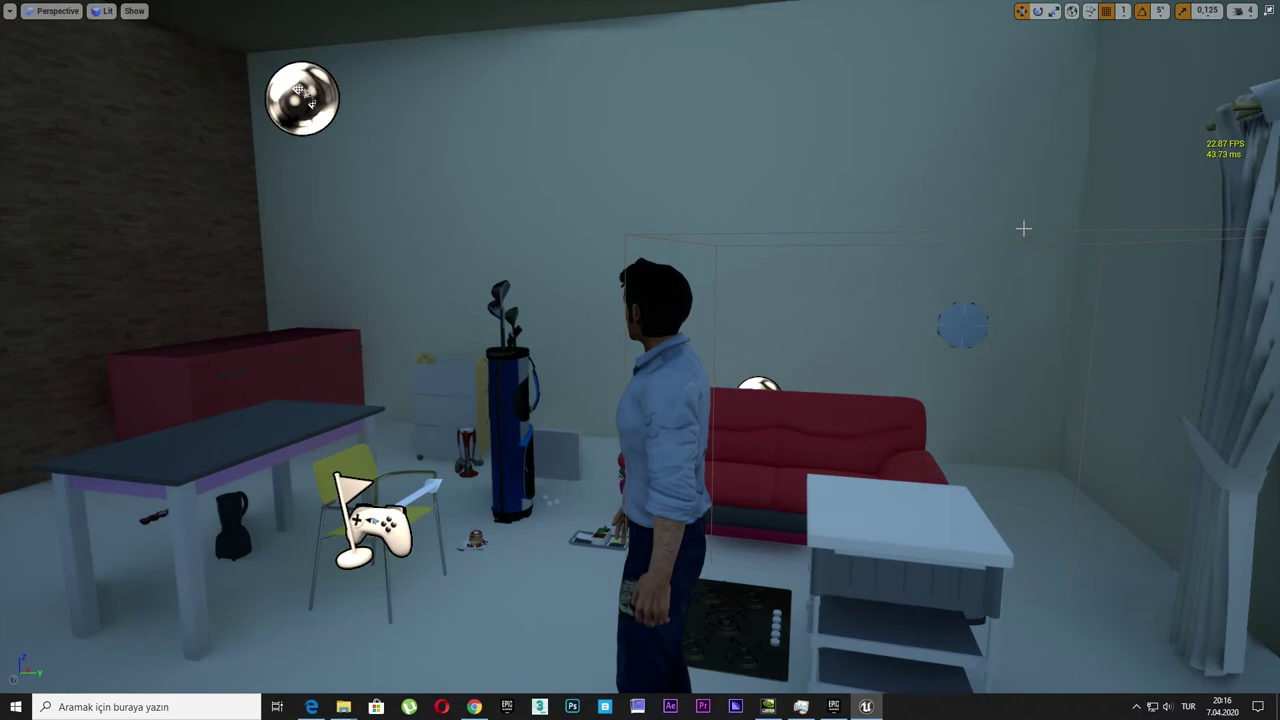
right_drag(1023, 228, 1023, 228)
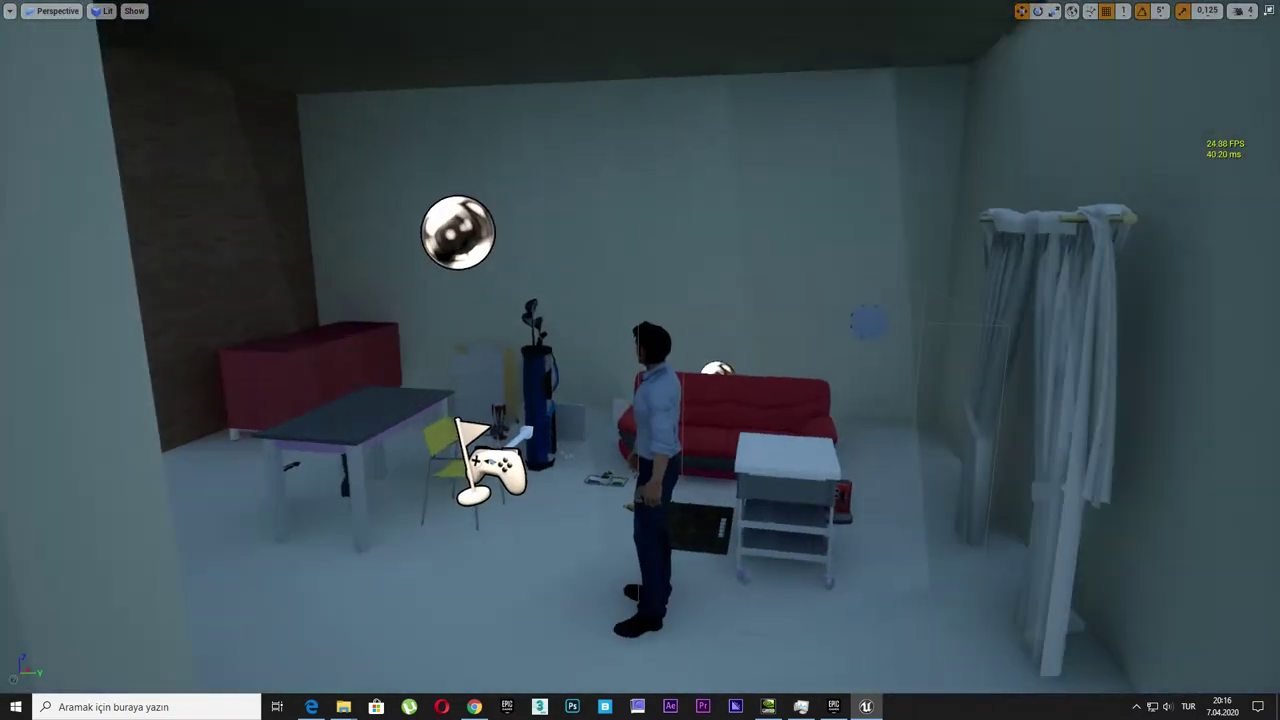
right_drag(640, 360, 640, 360)
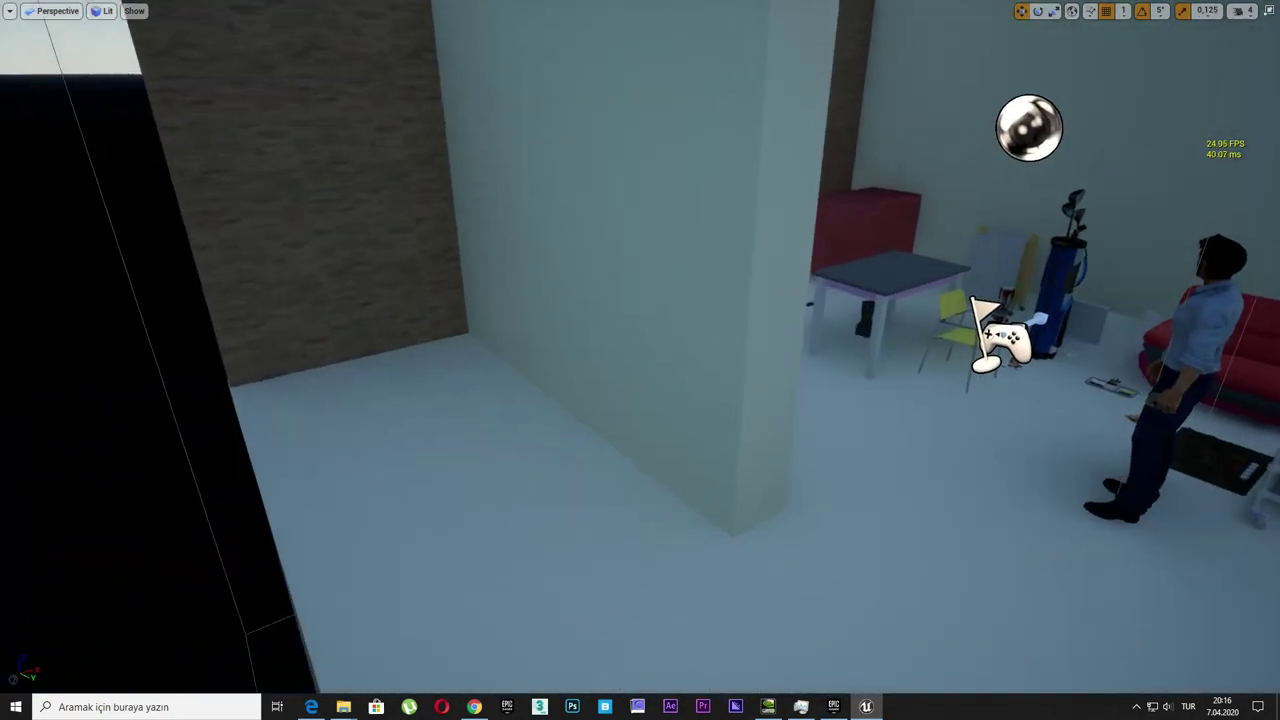
right_drag(1009, 230, 1001, 244)
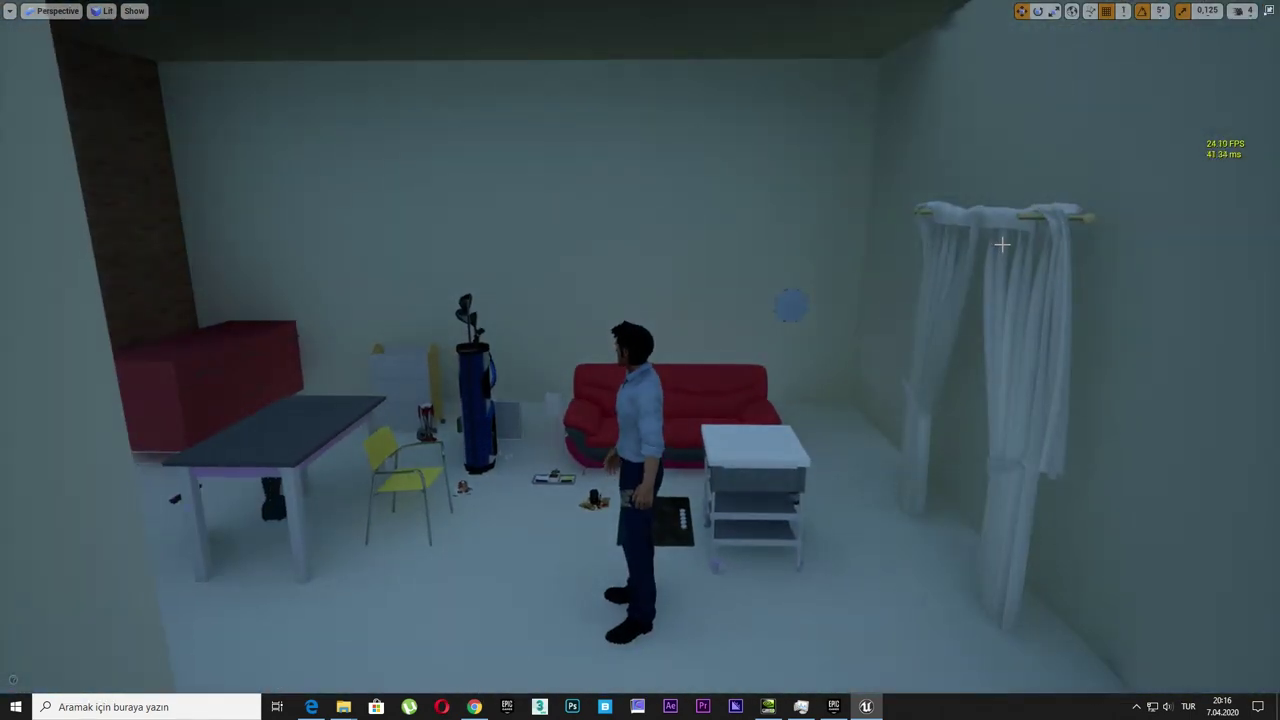
key(F11)
Run r.SSGI.Enable 0 and view the sofa, table and golf bag in fullscreen
click(548, 680)
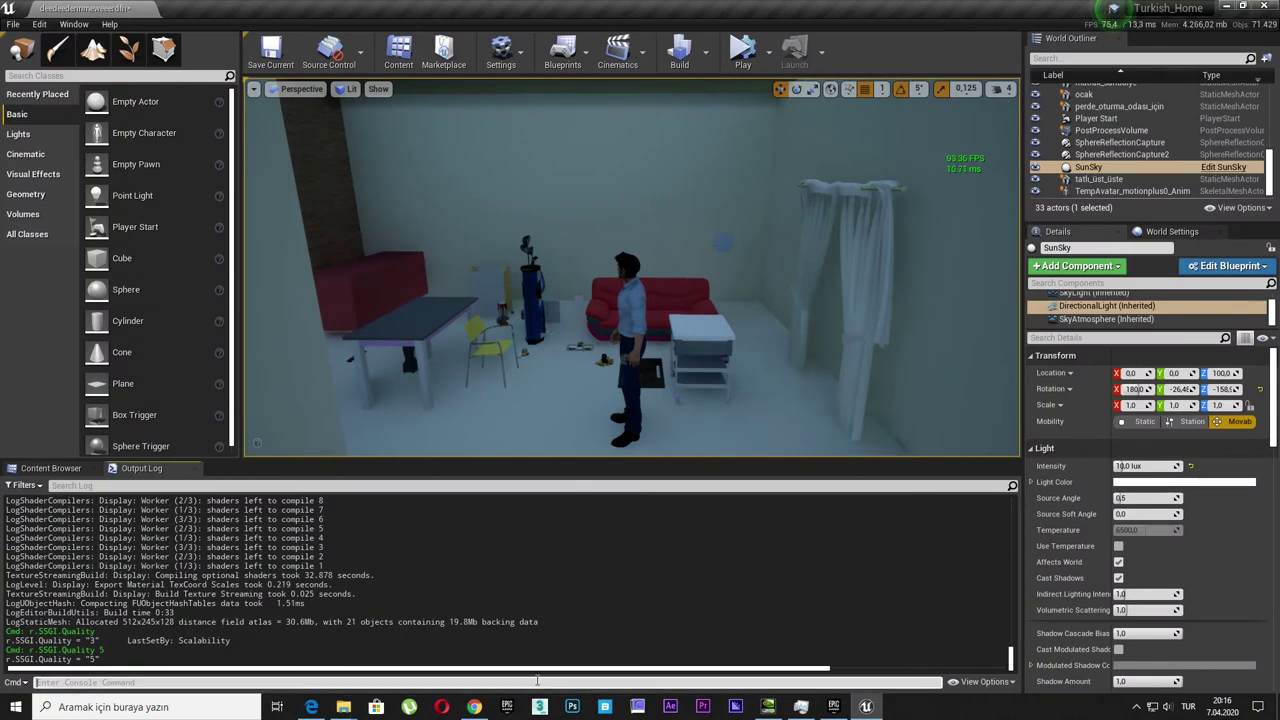
key(Up)
key(Up)
key(Up)
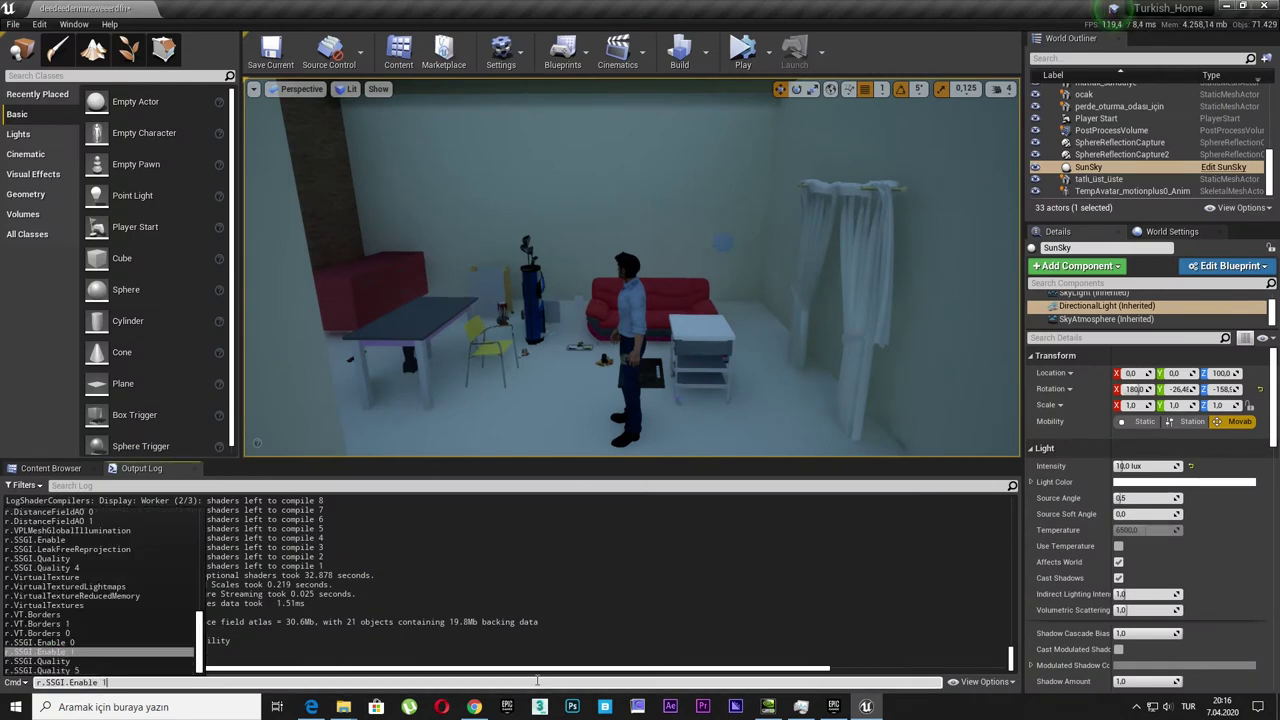
key(Up)
key(Return)
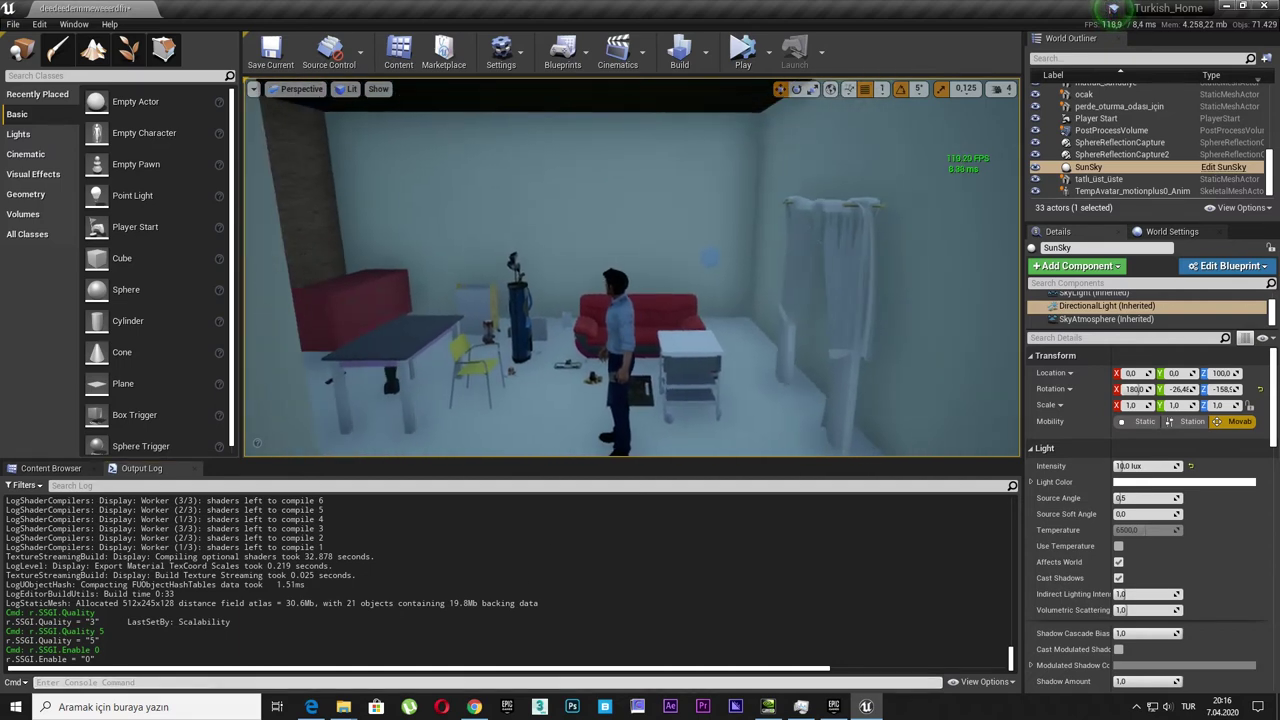
key(F11)
mouse_move(640, 360)
mouse_down()
mouse_move(560, 300)
mouse_move(720, 300)
mouse_up()
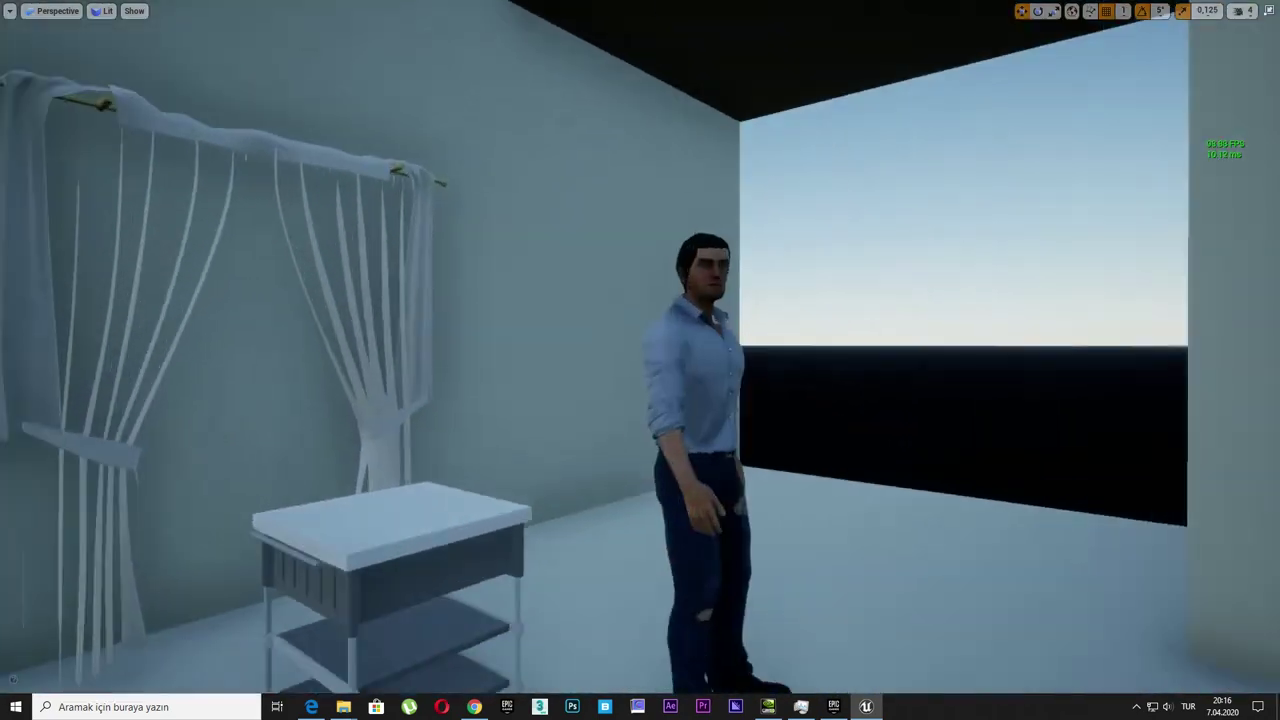
drag(634, 376, 540, 420)
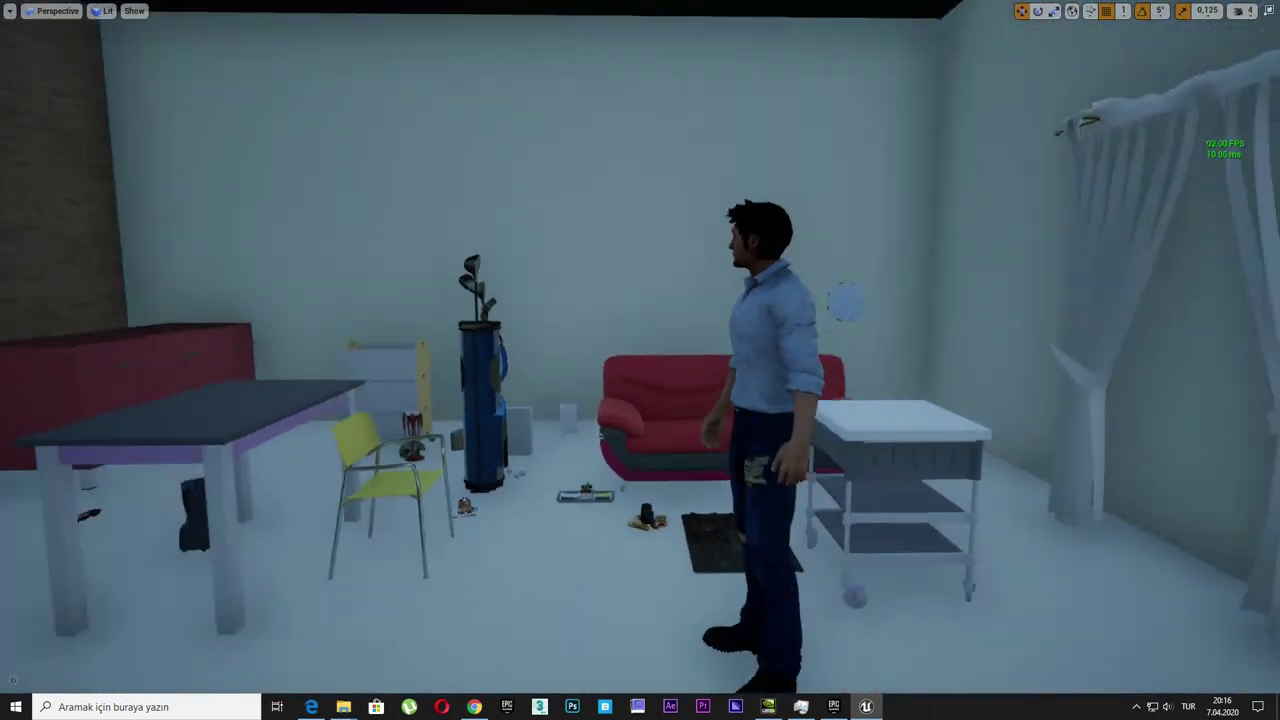
key(F11)
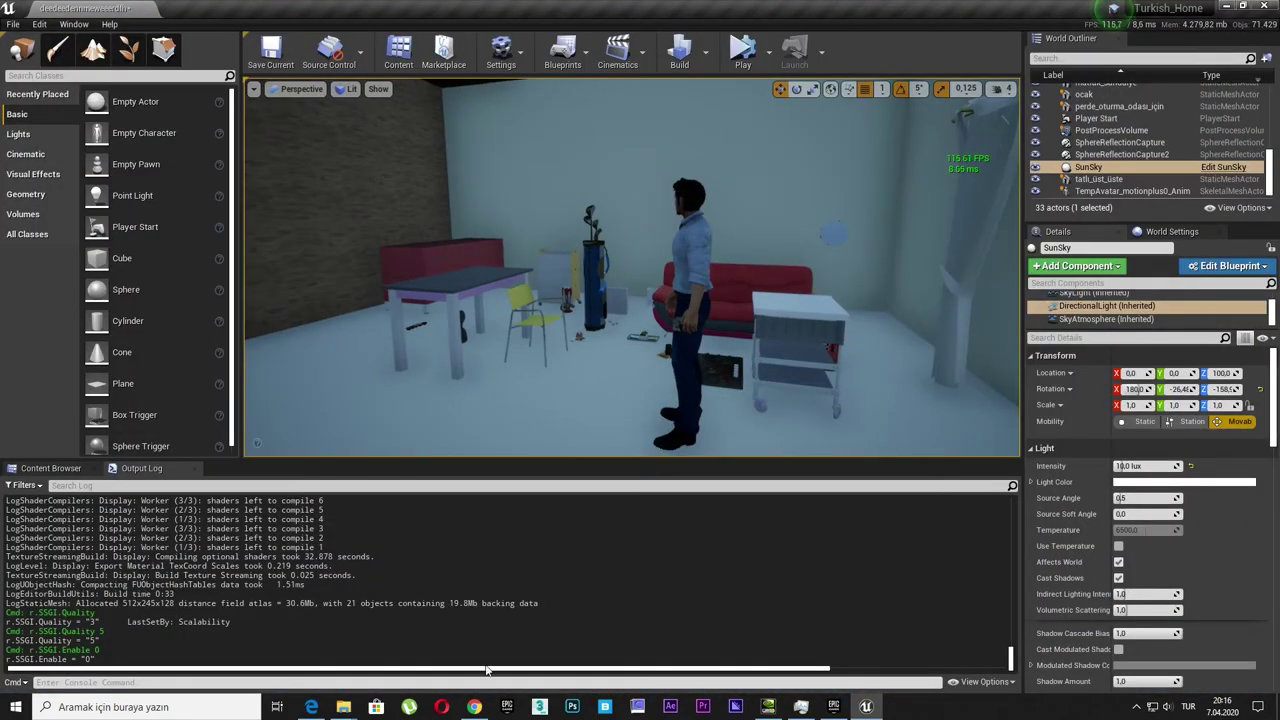
Toggle r.SSGI.Enable between 1 and 0 repeatedly to compare the lighting
click(480, 681)
key(Up)
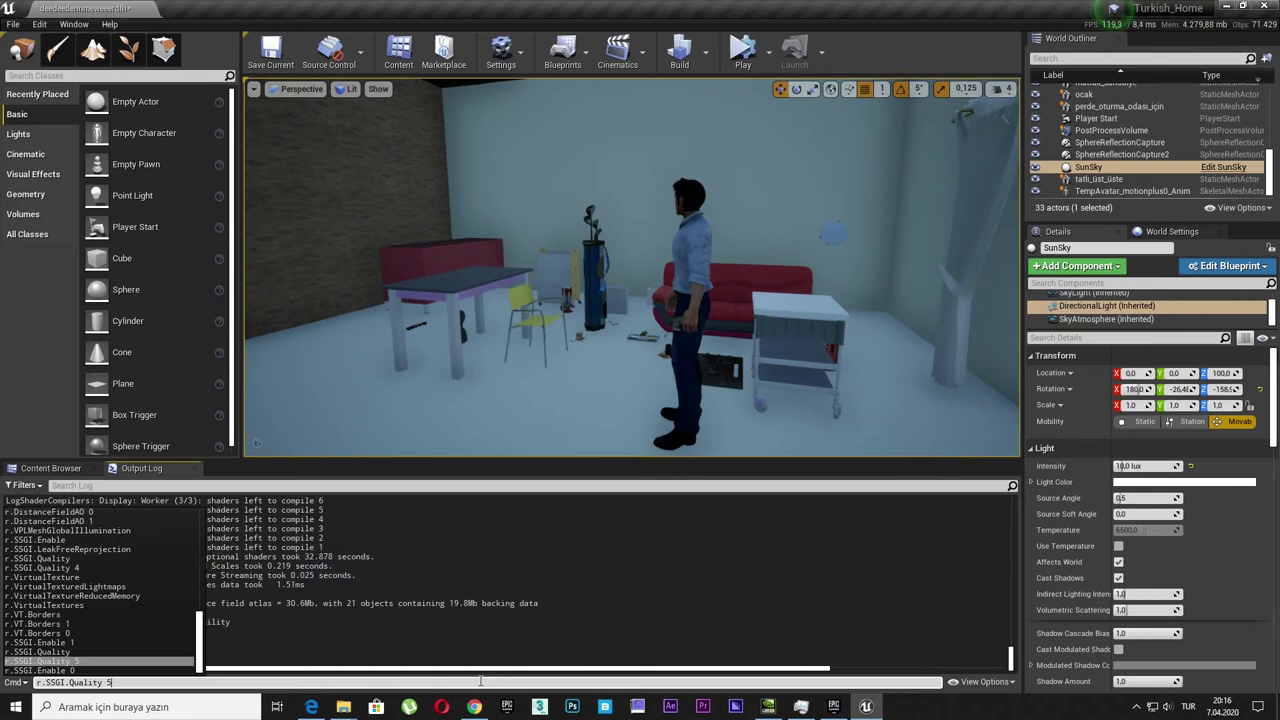
key(Up)
key(Up)
key(Up)
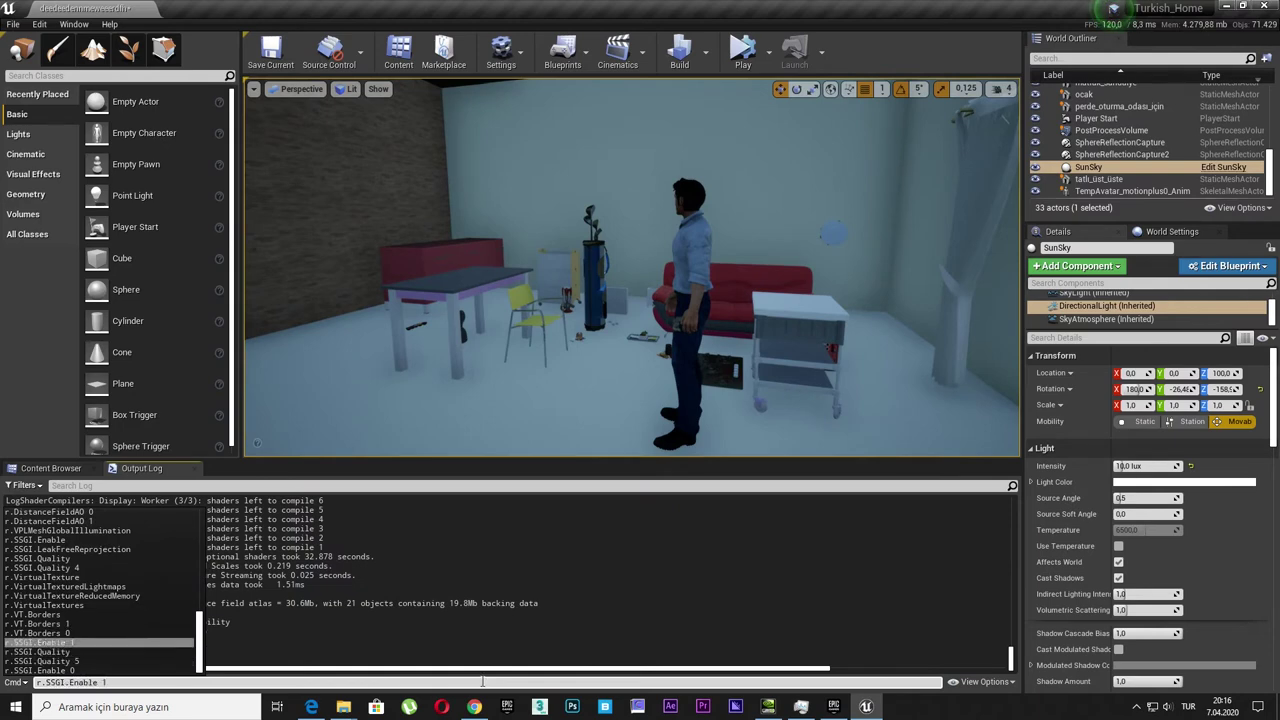
key(Return)
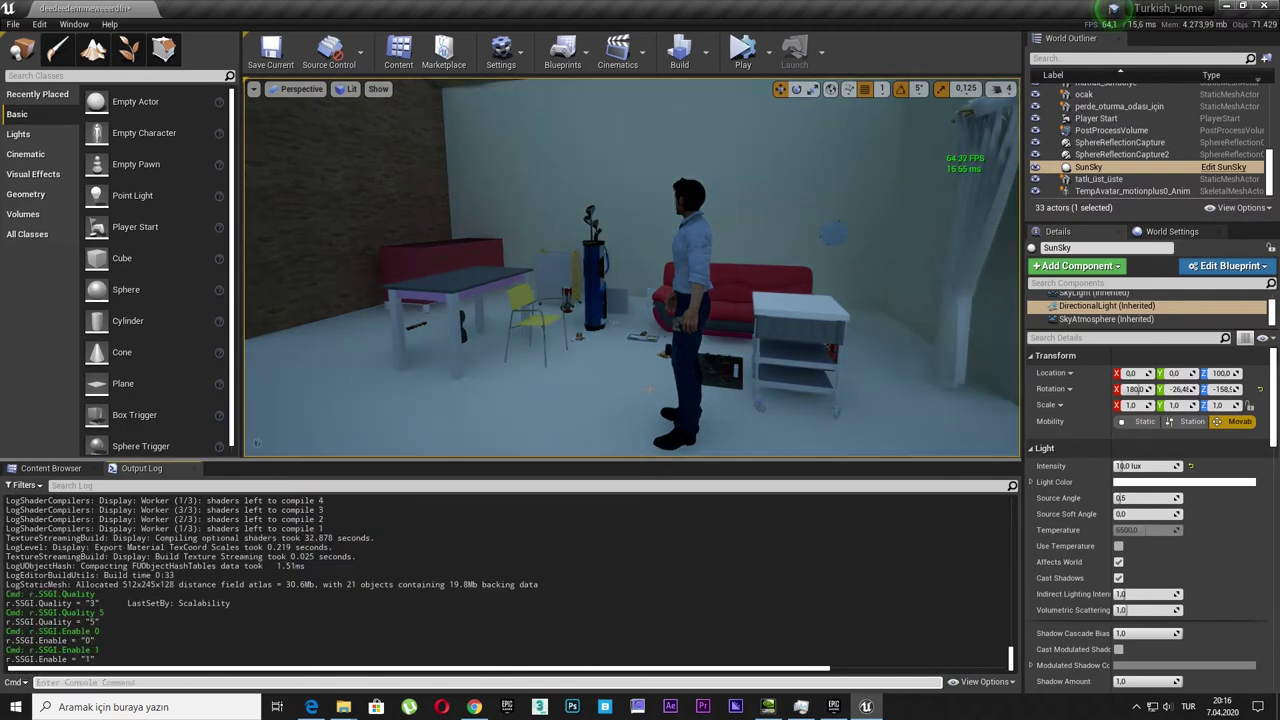
key(Up)
key(Up)
key(Return)
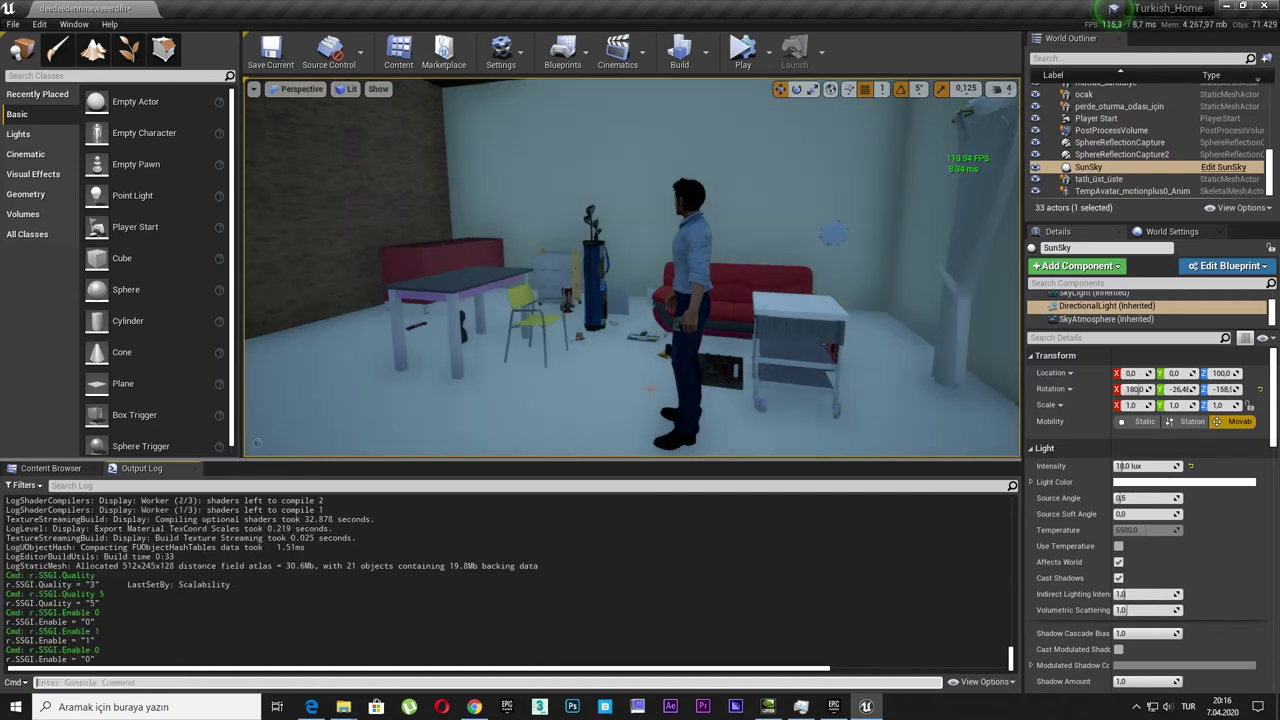
key(Up)
key(Return)
key(Up)
key(Return)
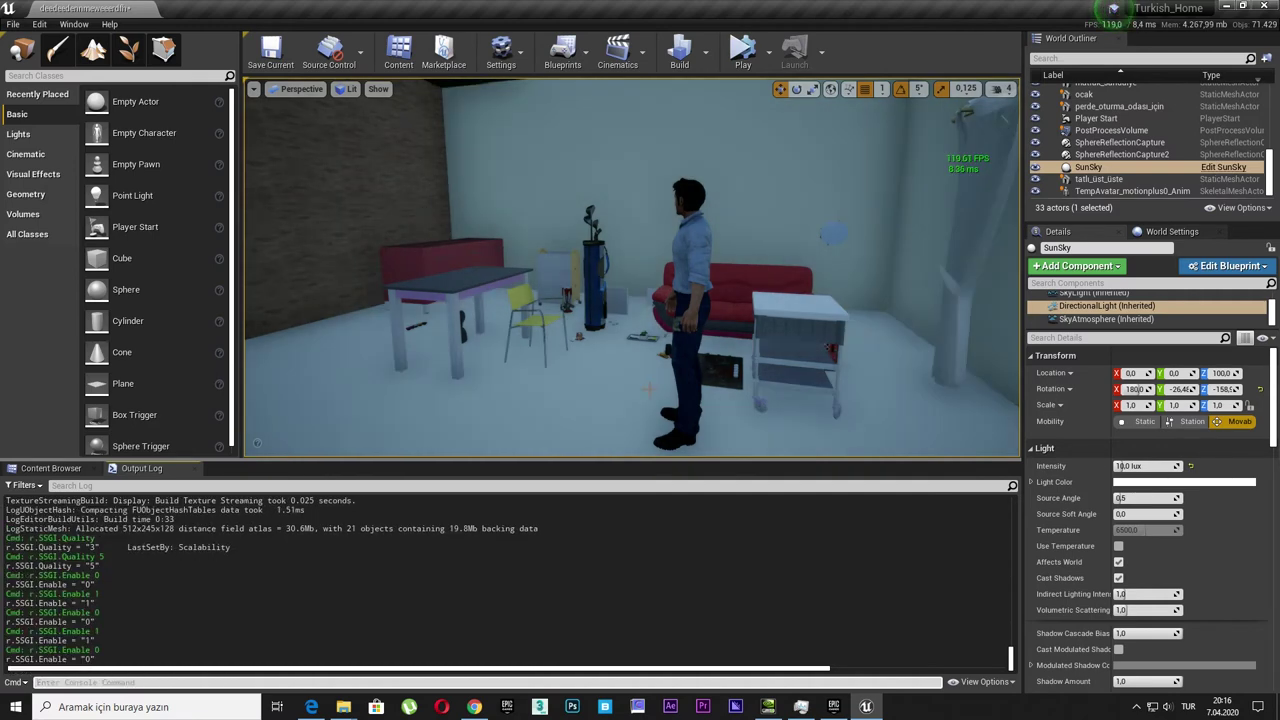
key(Up)
key(Return)
key(Up)
key(Return)
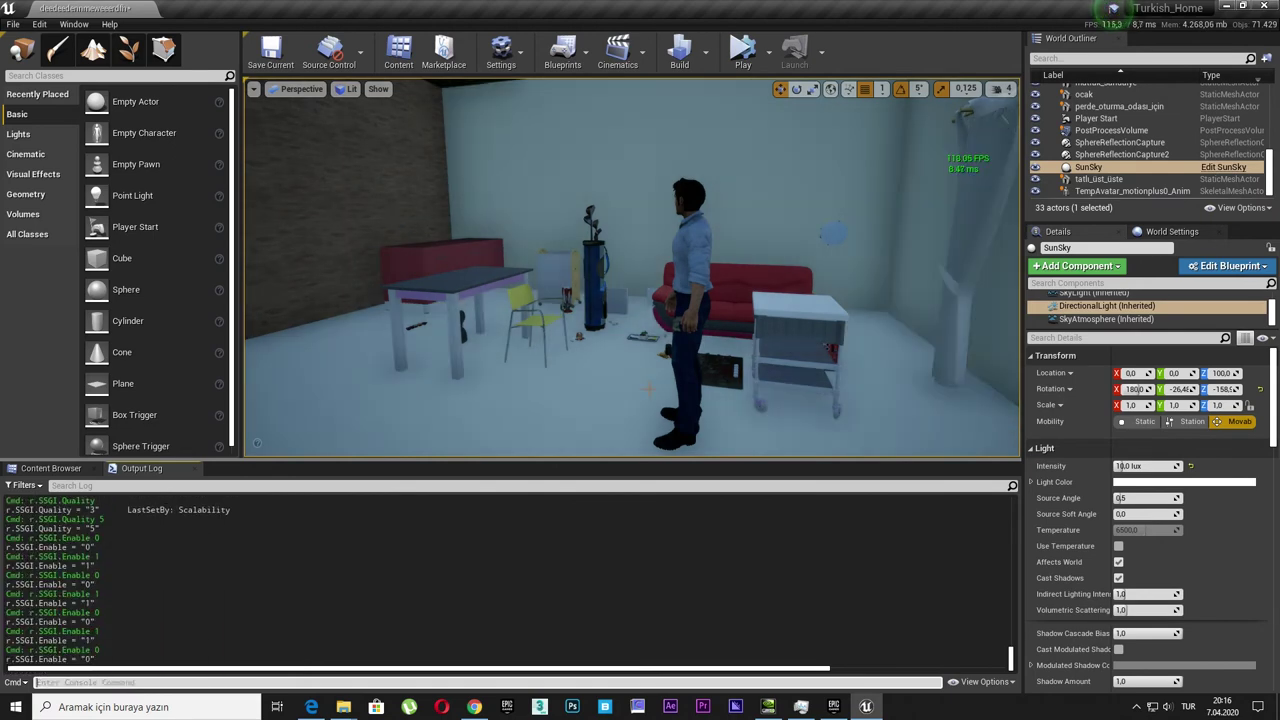
key(Up)
key(Return)
key(Up)
key(Return)
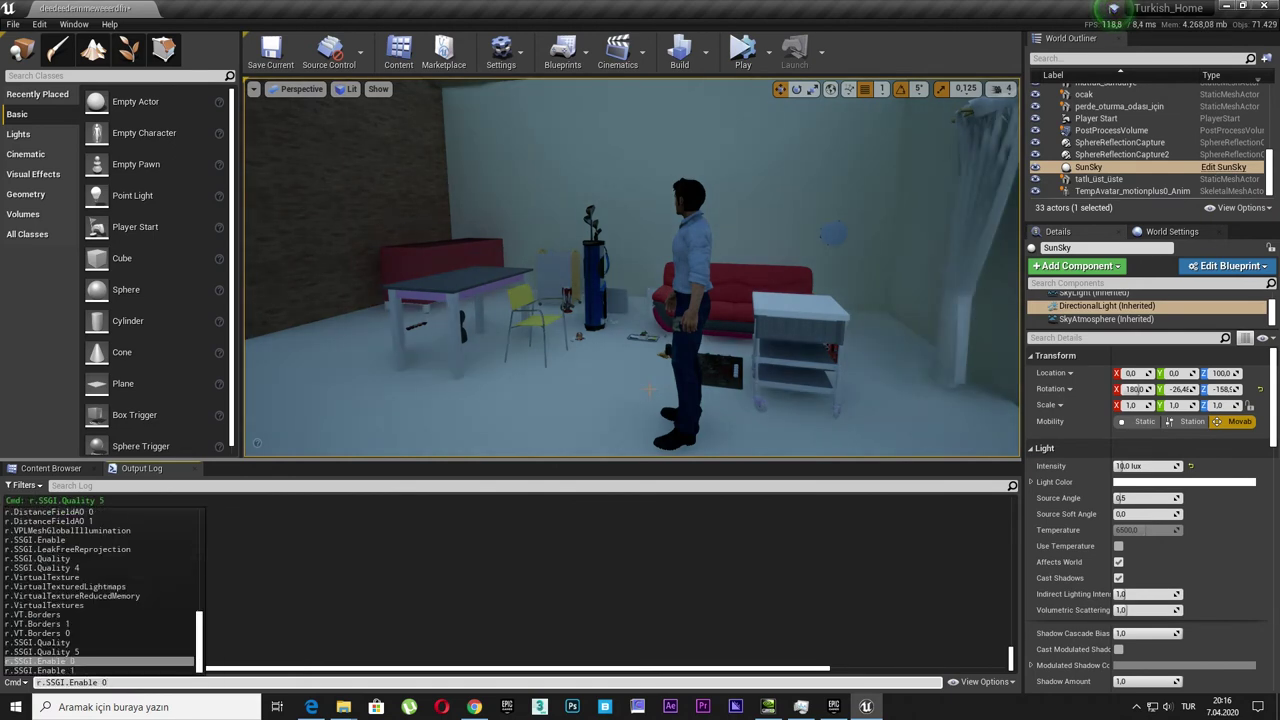
key(Up)
key(Return)
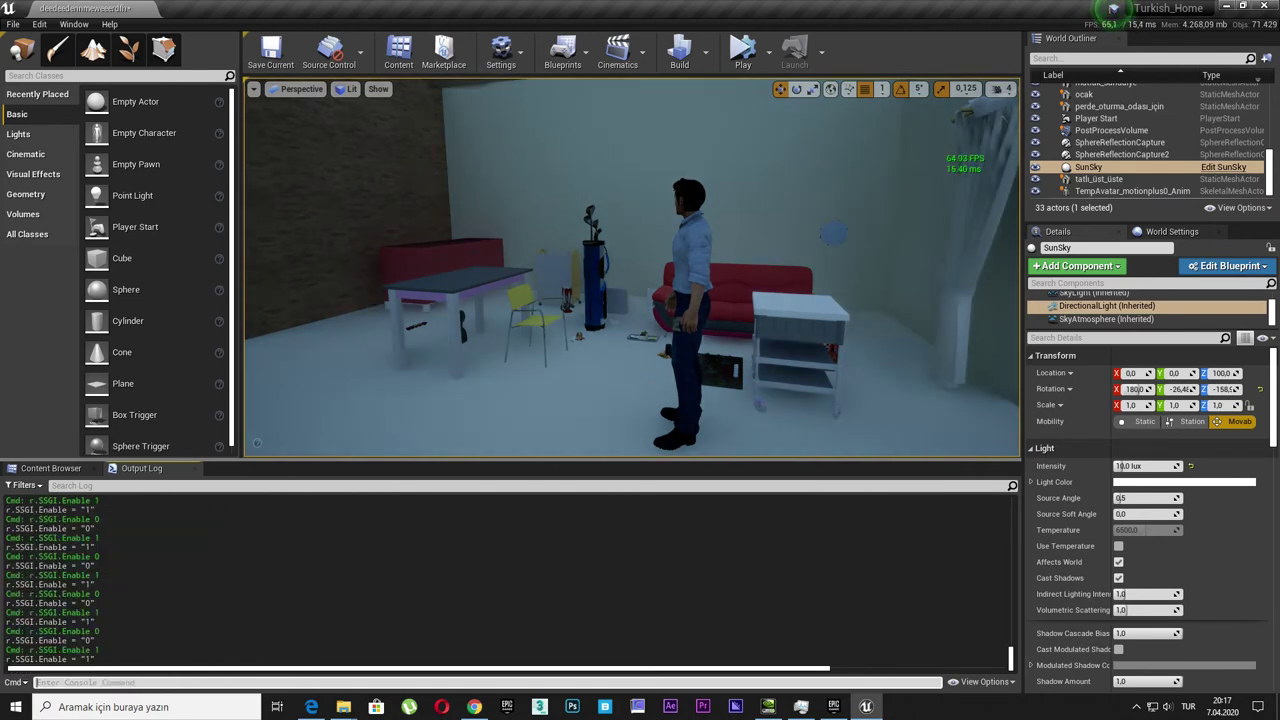
From a wider view, keep toggling SSGI off and on, leaving r.SSGI.Enable at 1
drag(636, 330, 636, 443)
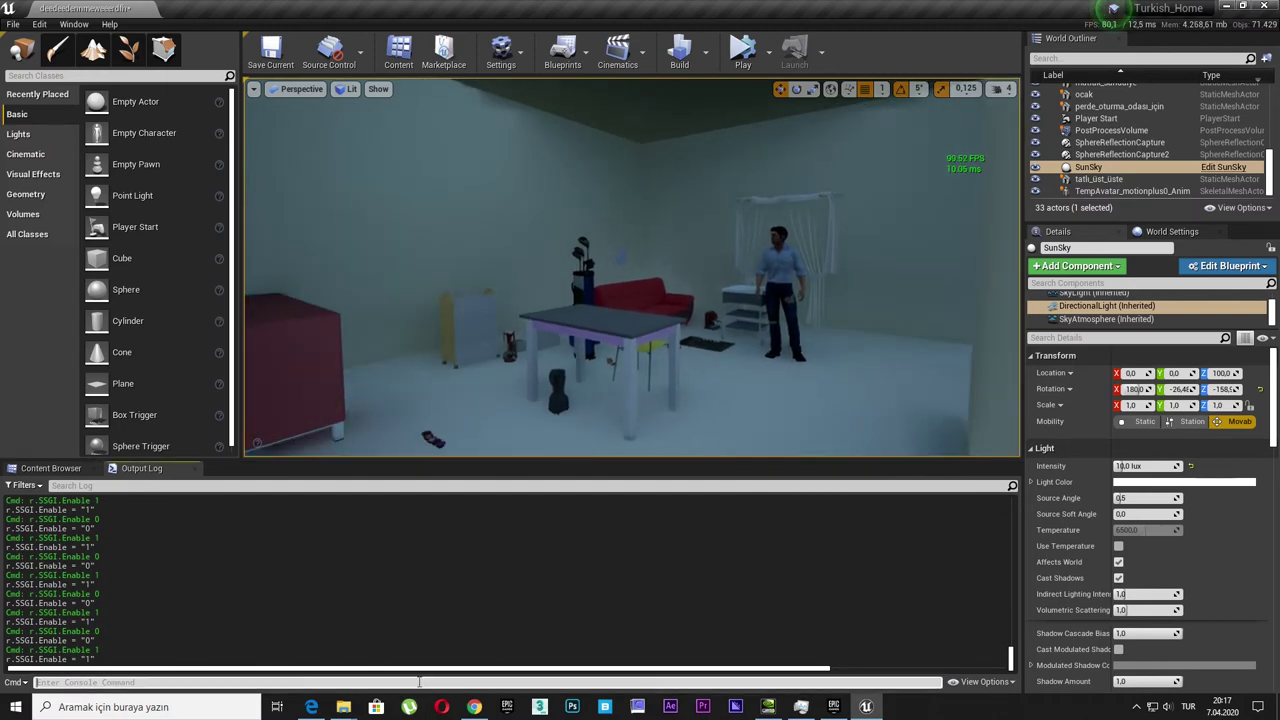
key(Up)
key(Up)
key(Return)
key(Up)
key(Up)
key(Return)
key(Up)
key(Up)
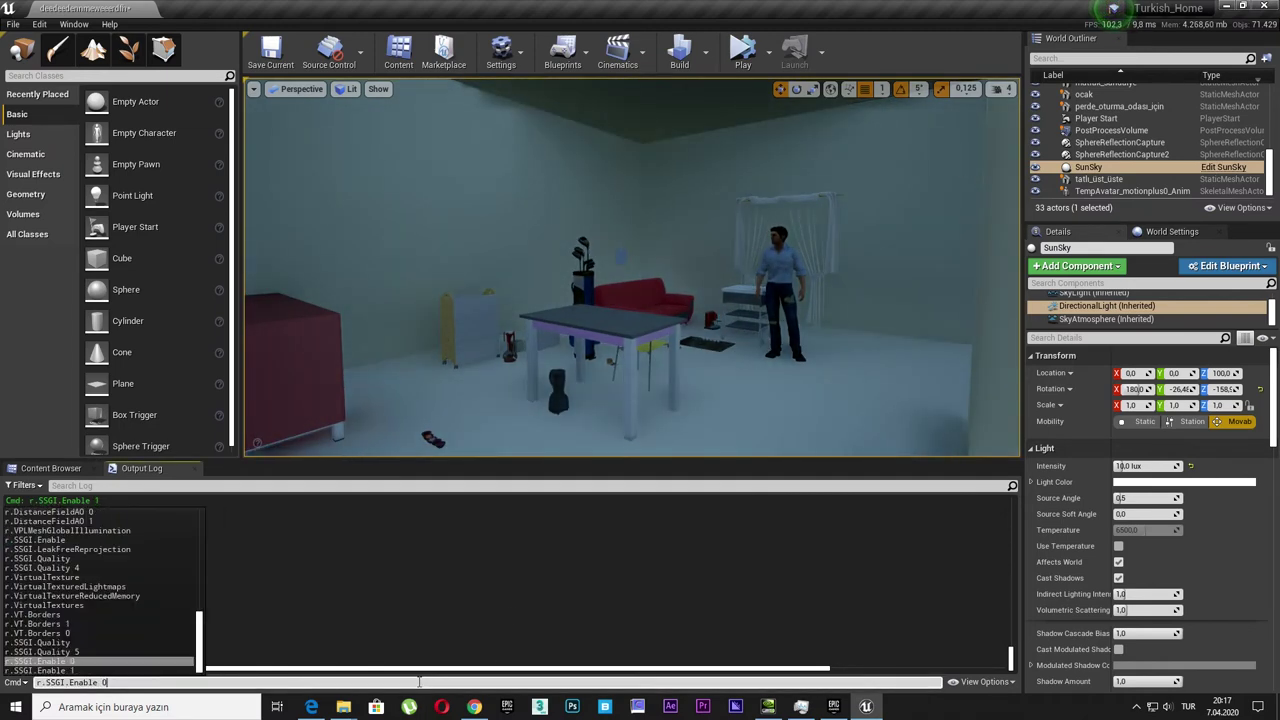
key(Return)
key(Up)
key(Up)
key(Return)
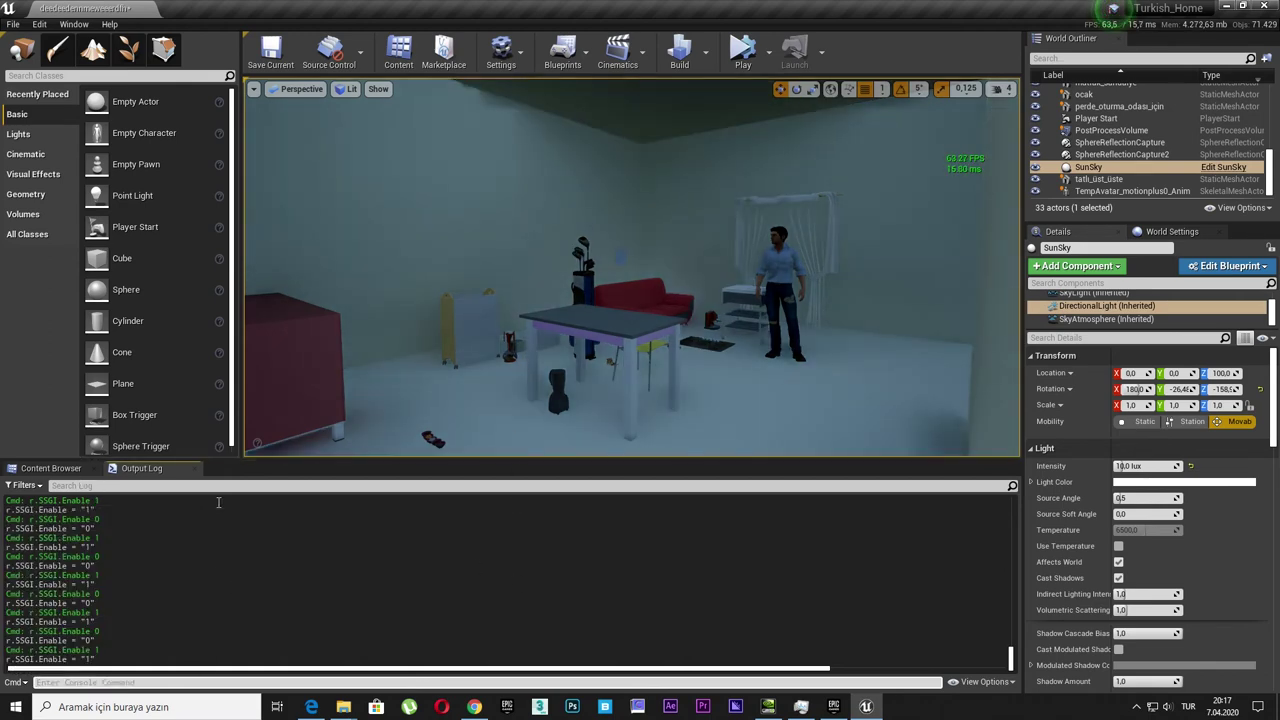
Uncheck Force No Precomputed Lighting in World Settings and start a lighting build
click(1150, 232)
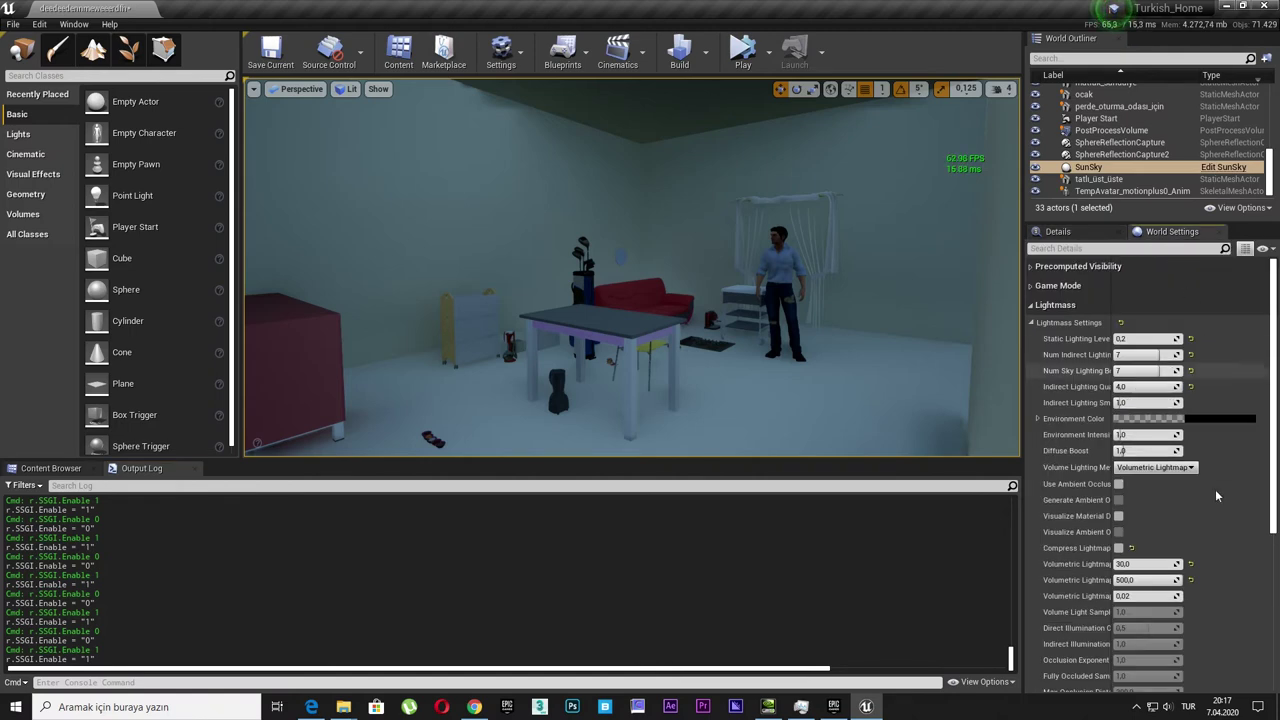
scroll(1190, 500, down, 5)
click(1118, 600)
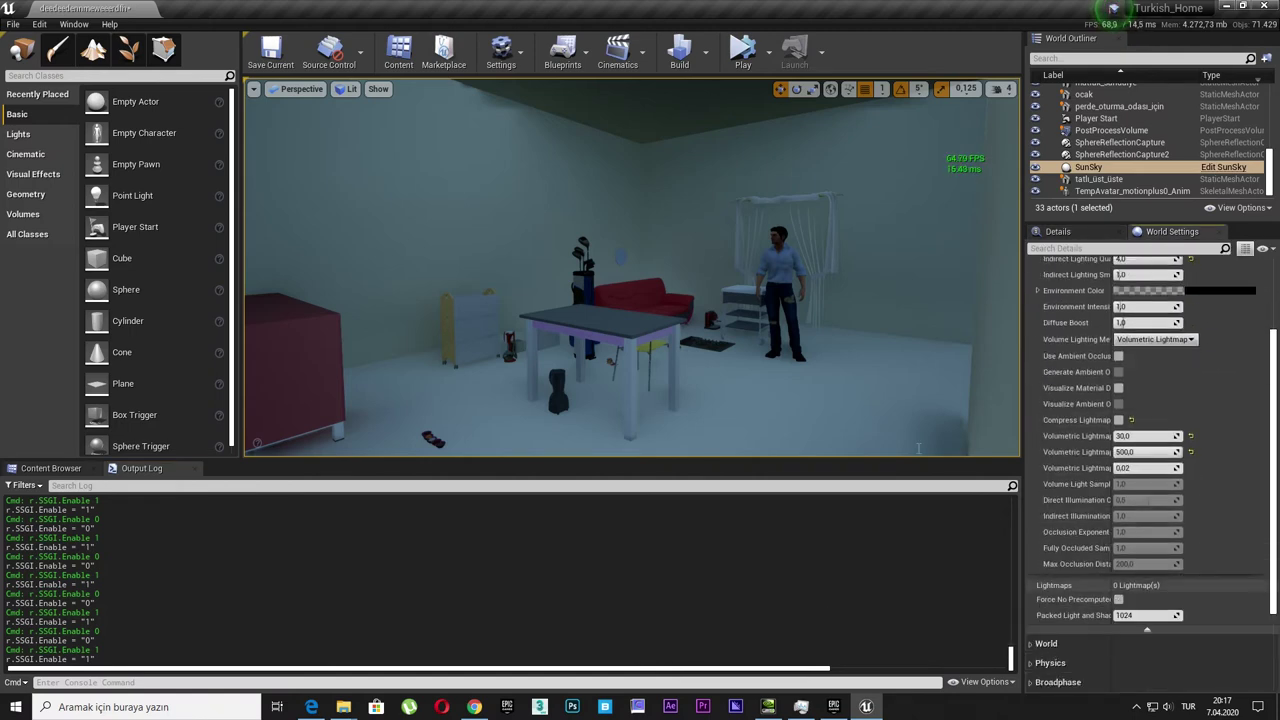
click(707, 55)
click(727, 94)
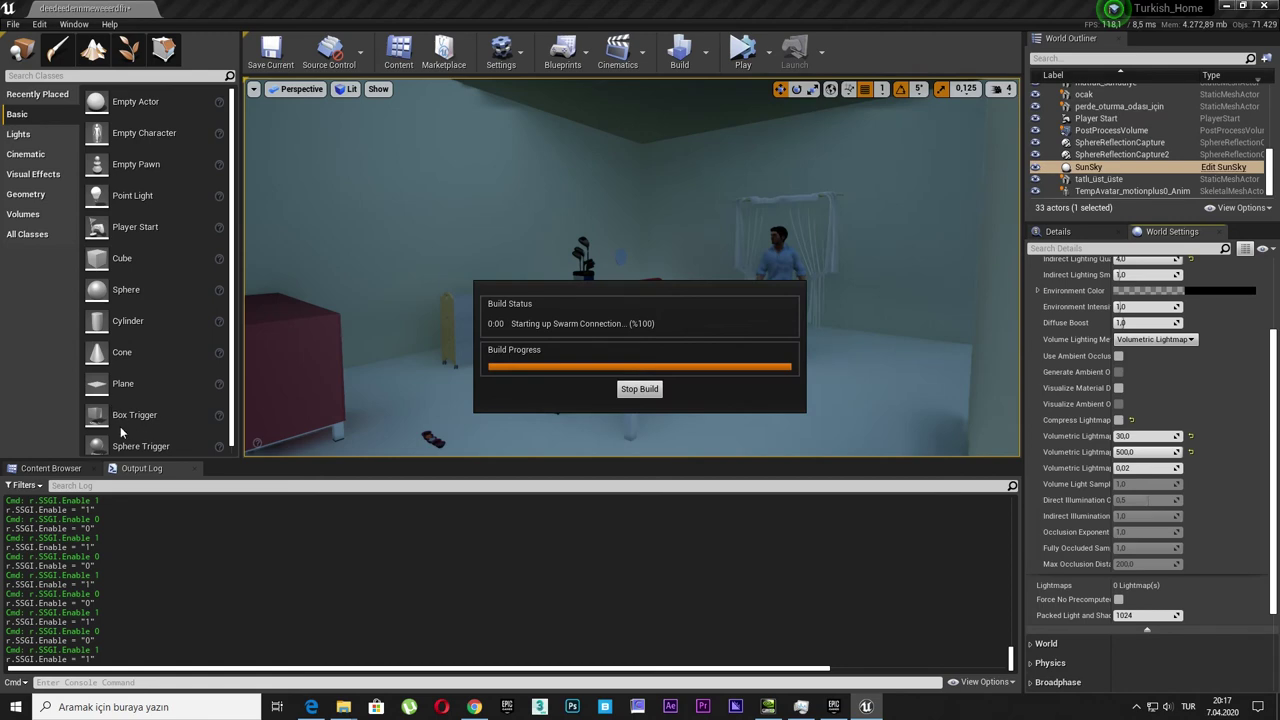
Select the SunSky actor's SkyLight component in Details
click(1058, 231)
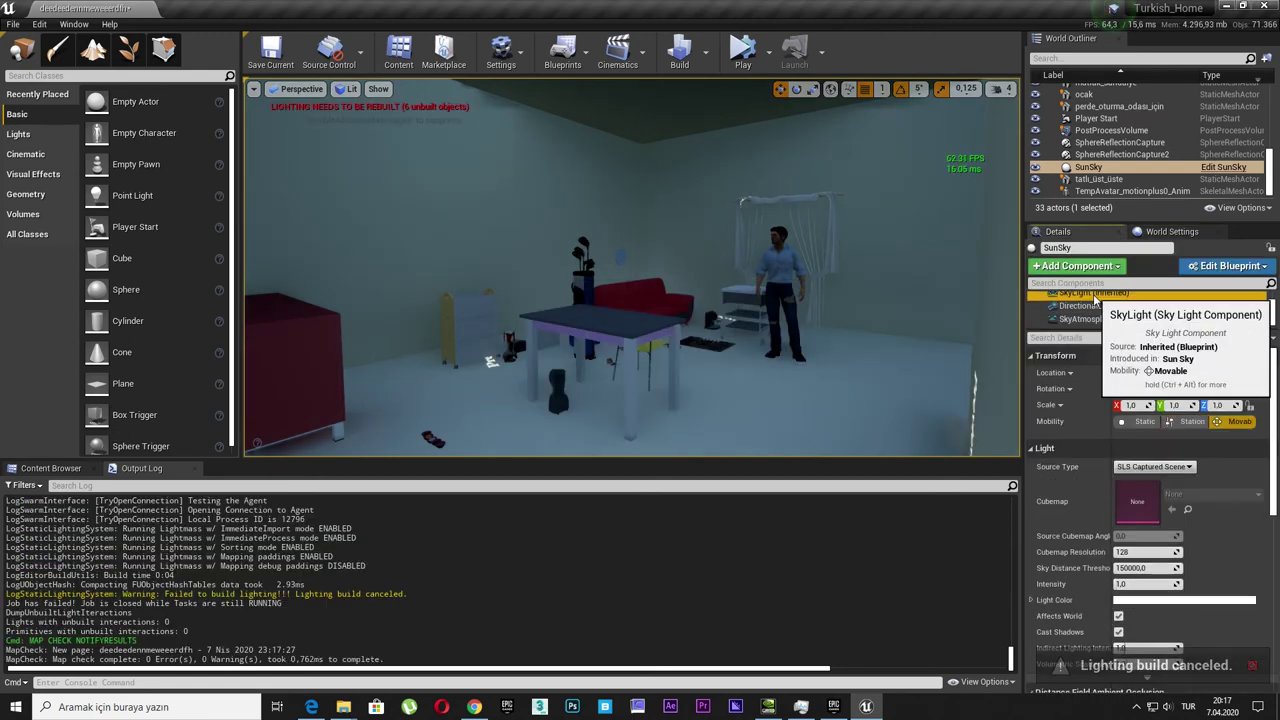
click(1108, 319)
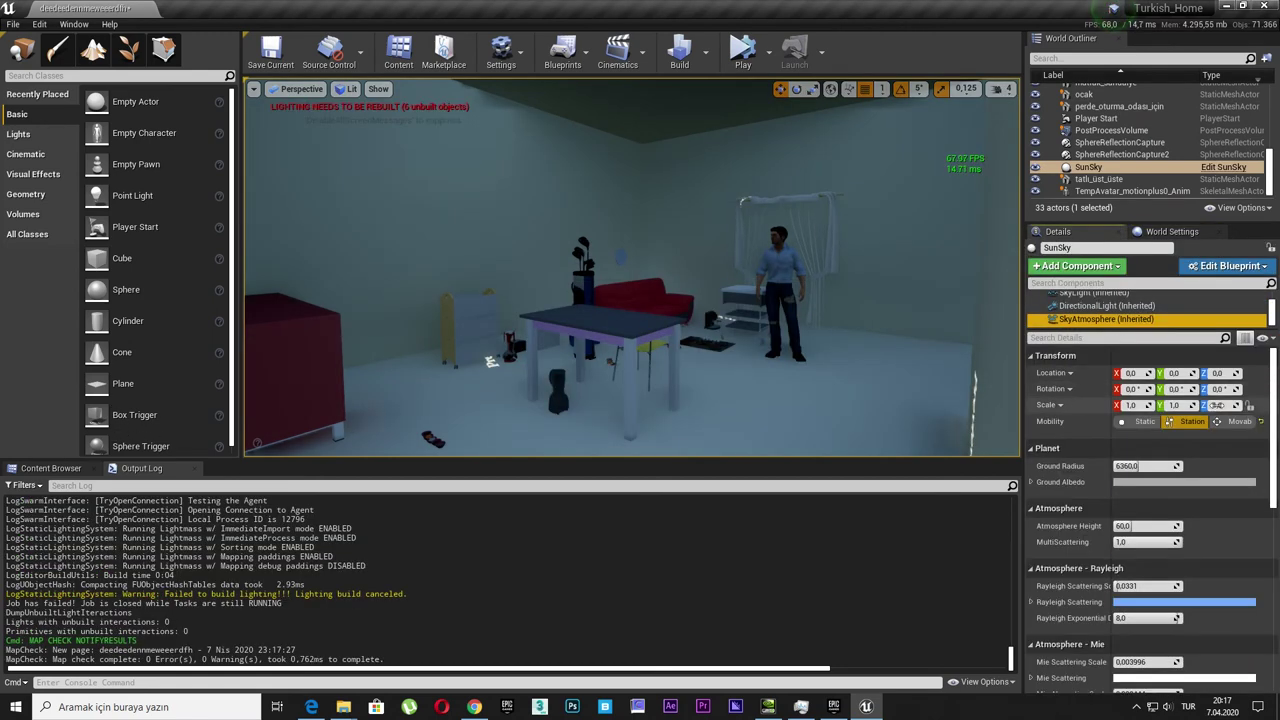
click(1095, 294)
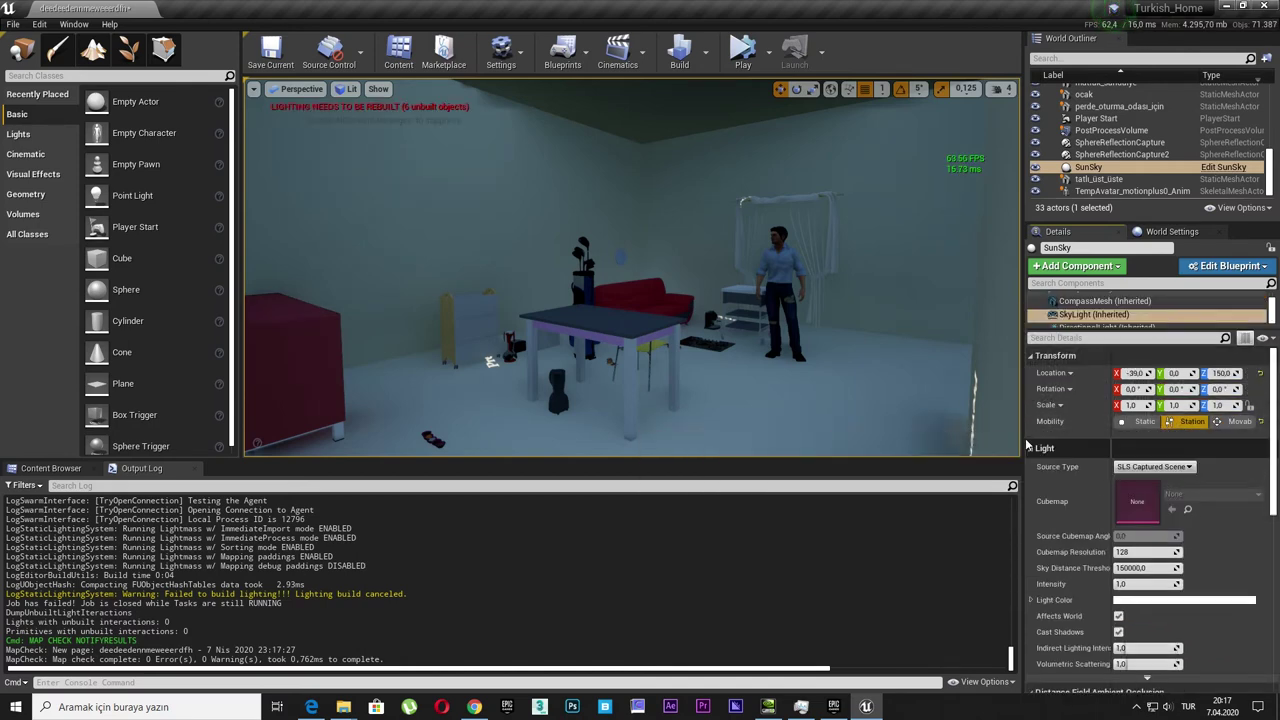
Run Build Lighting Only and fly the view into the room
click(705, 68)
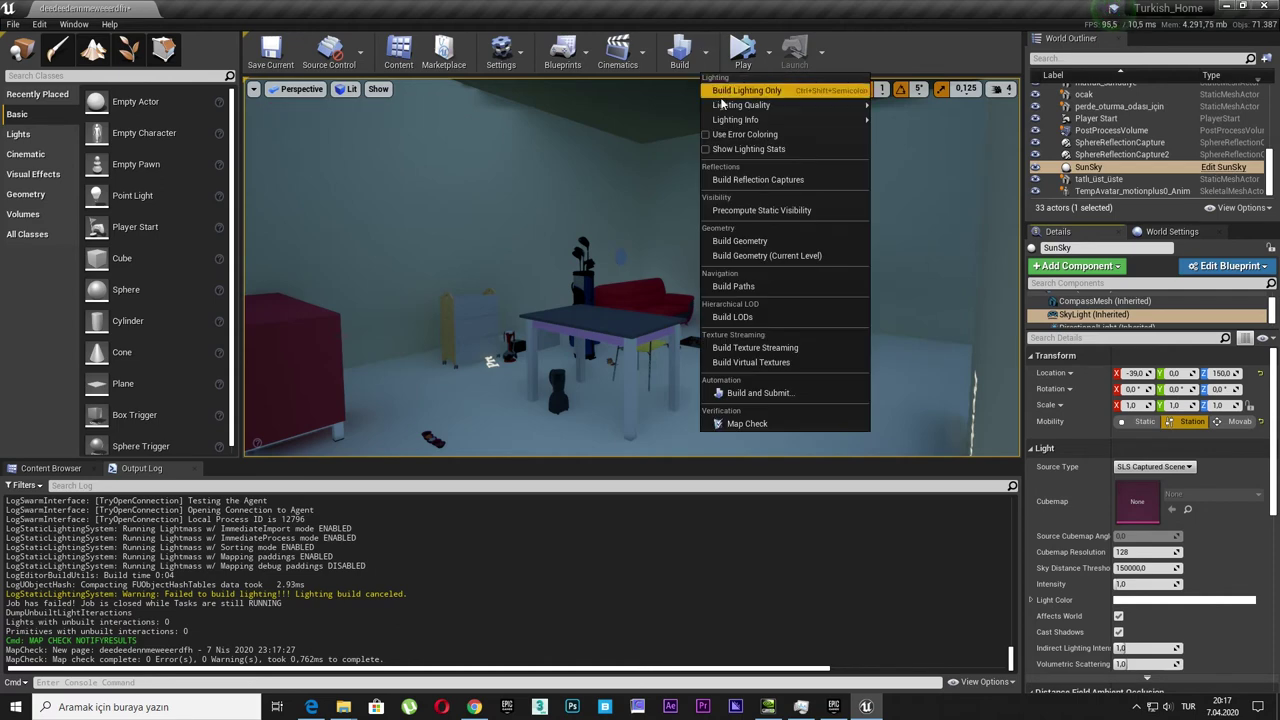
click(760, 89)
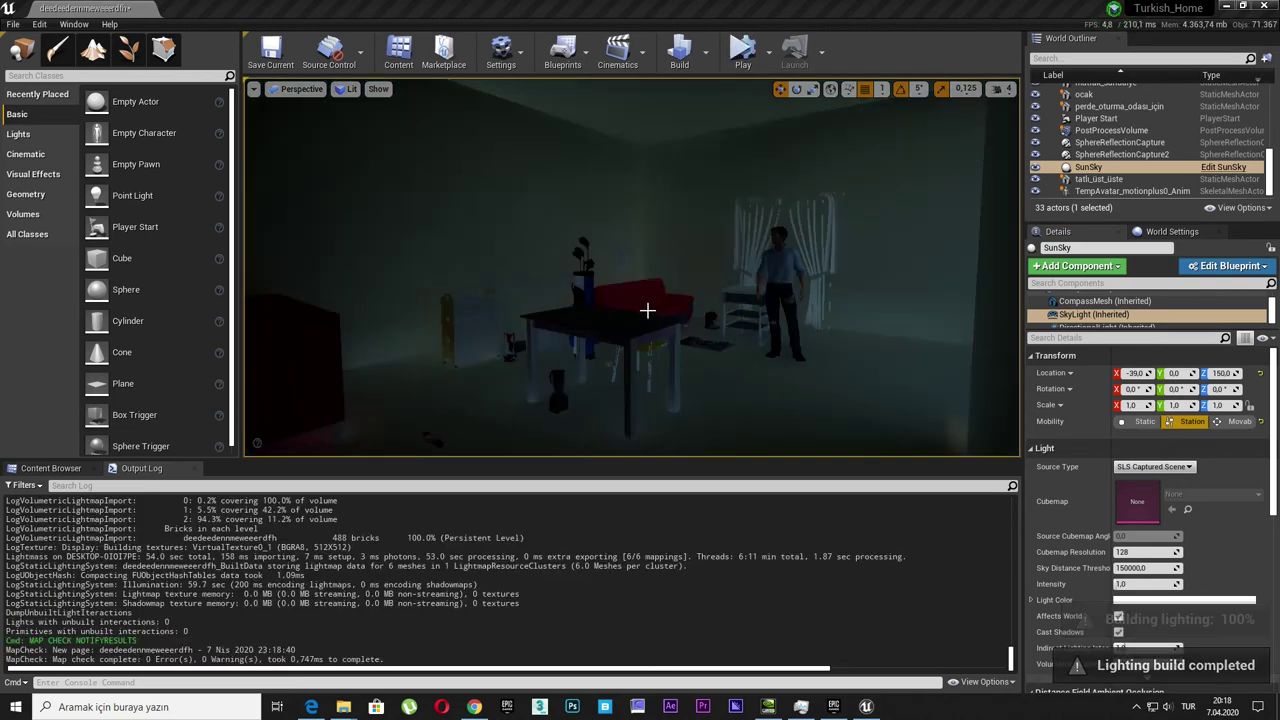
key(Up)
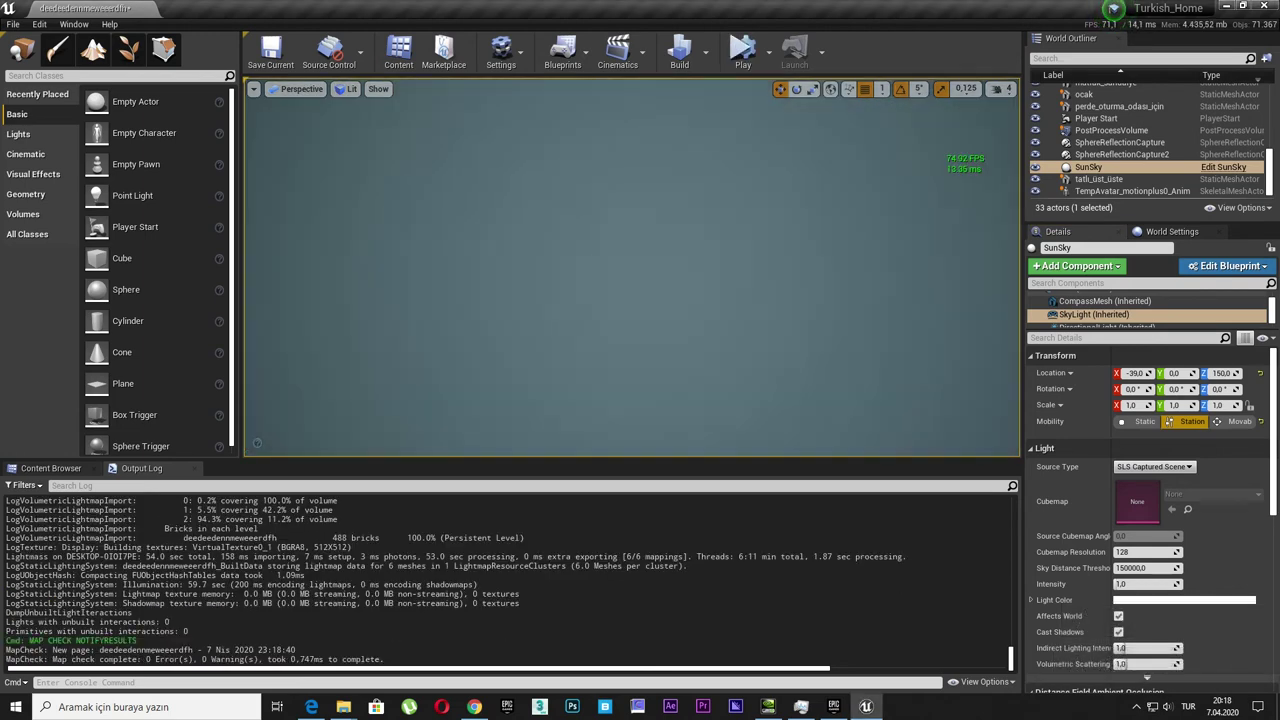
key(Down)
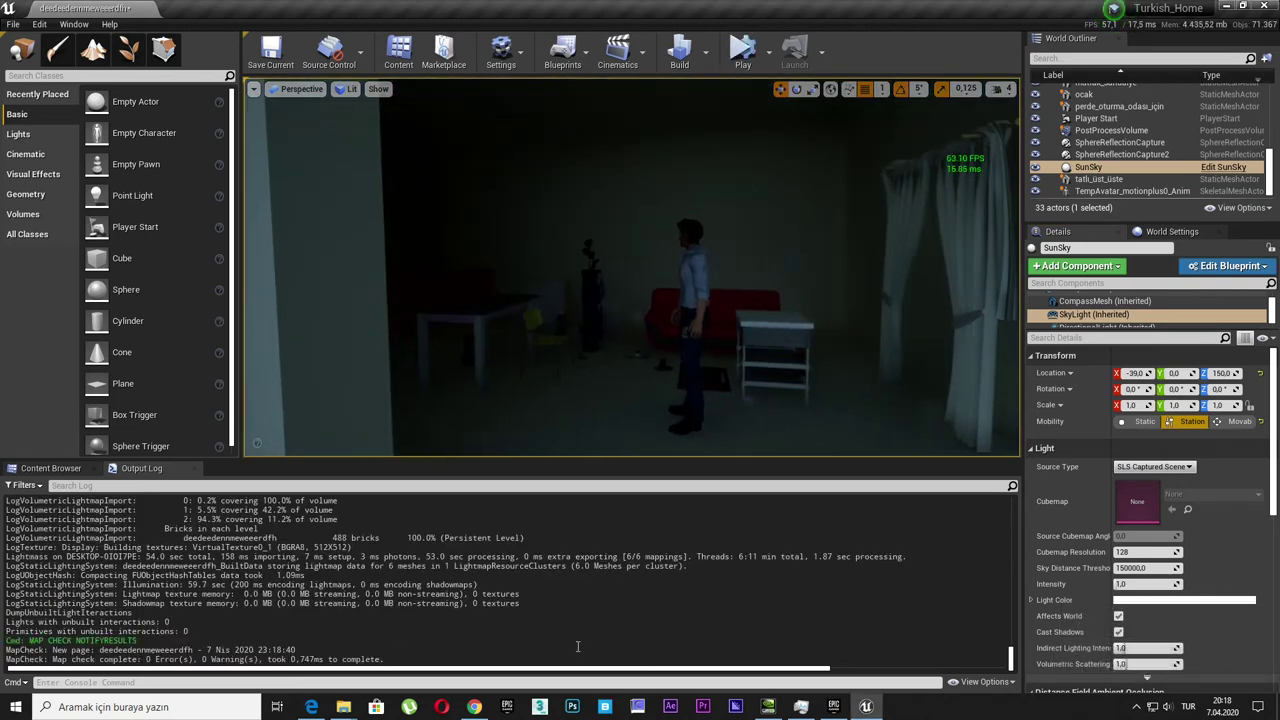
Run r.SSGI.Enable 0, then r.SSGI.Enable 1, and make the viewport fullscreen
click(509, 681)
text(r.SSGI.Enable 0)
key(Return)
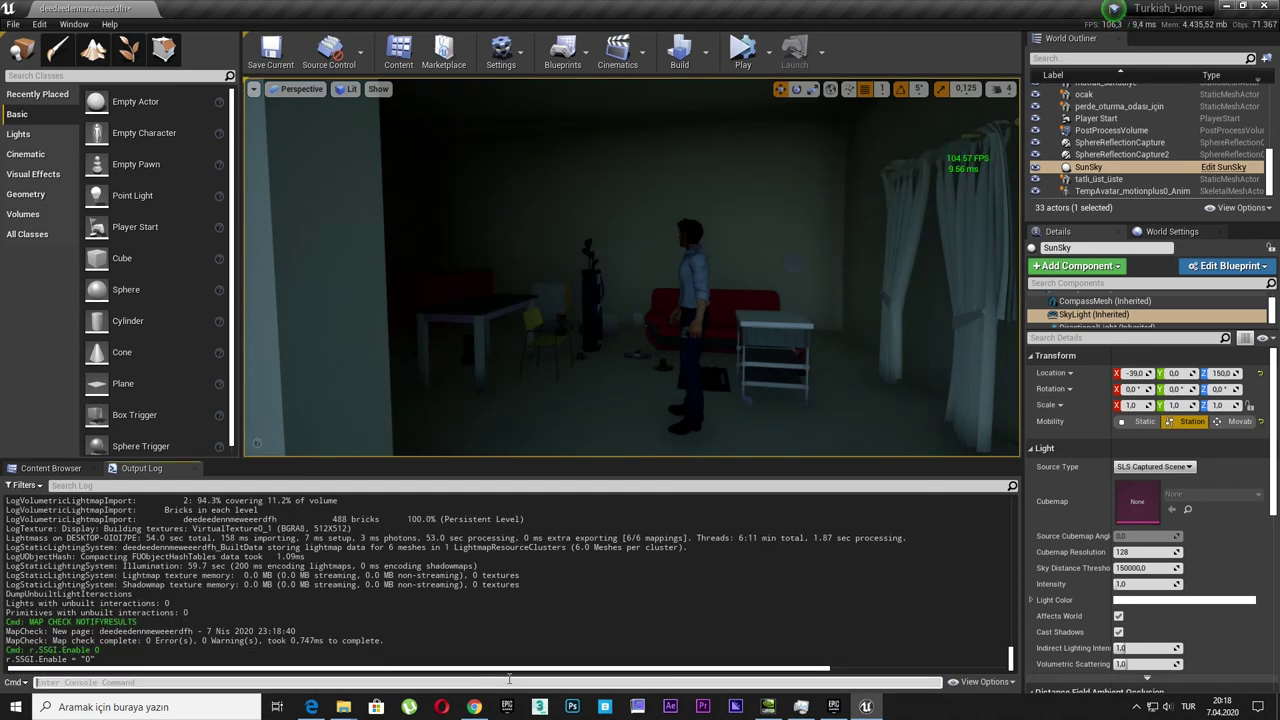
key(Up)
key(BackSpace)
text(1)
key(Return)
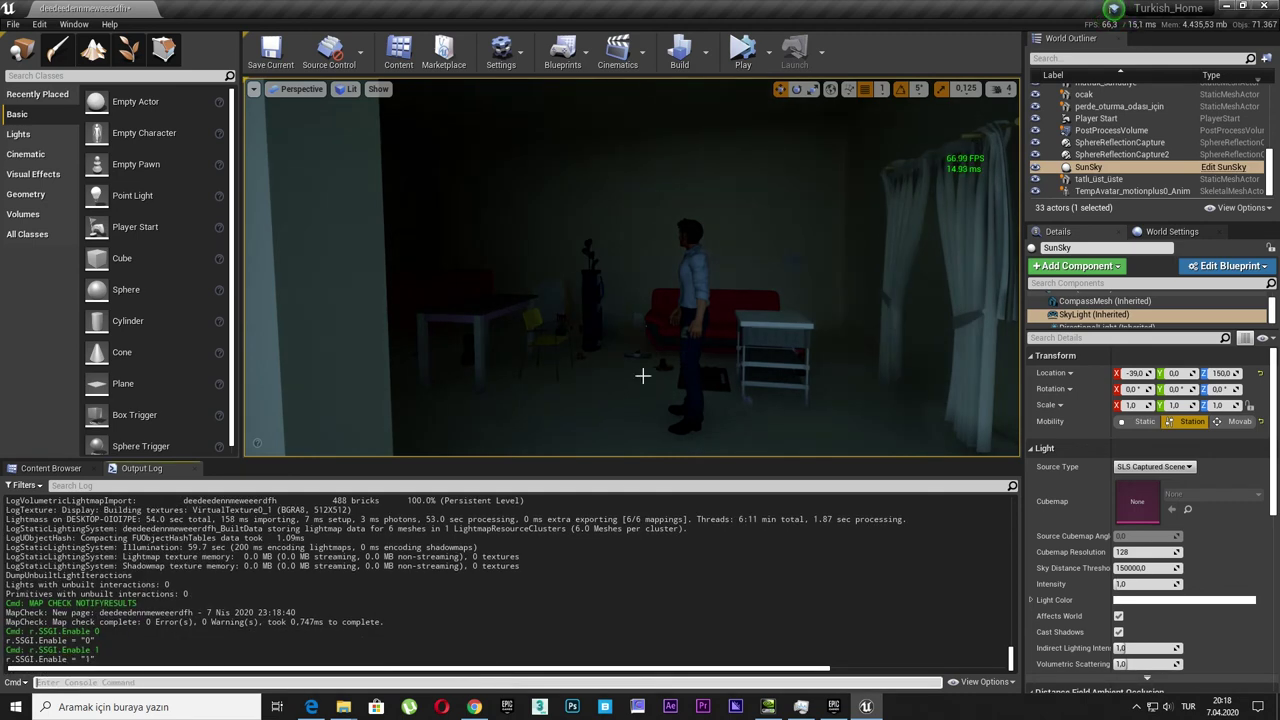
key(Down)
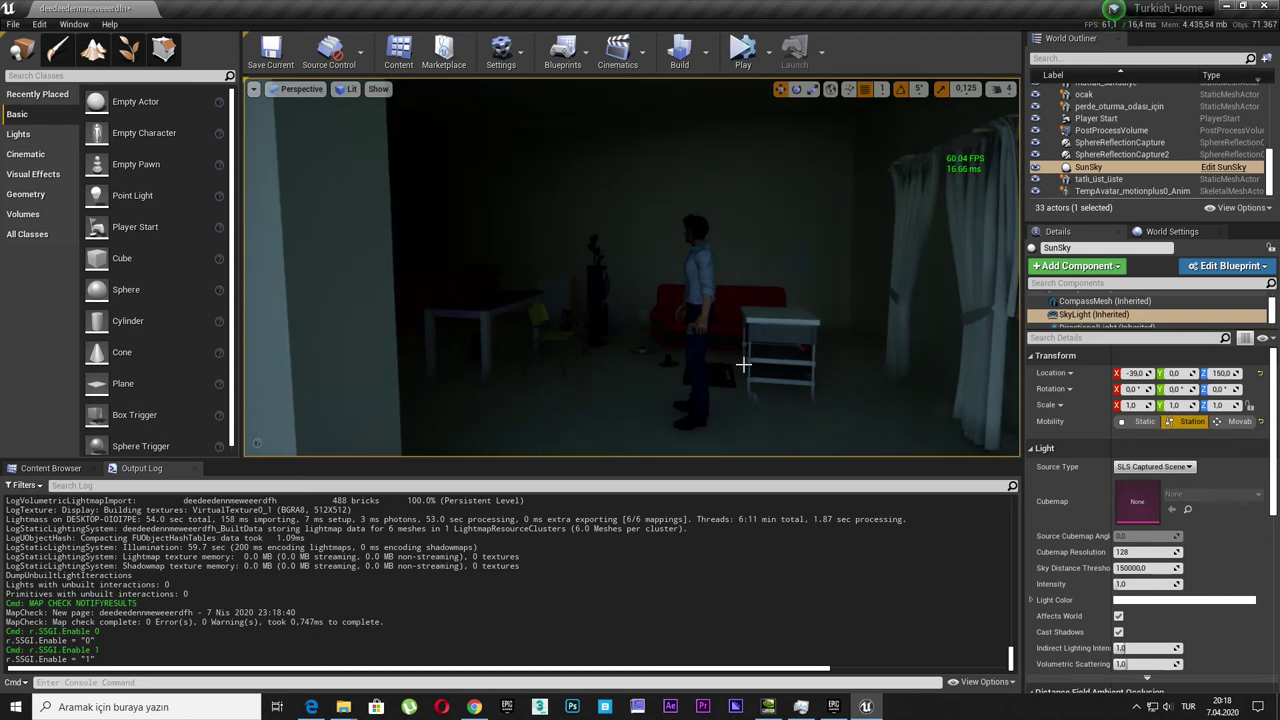
key(F11)
Tour the rebuilt room in fullscreen, then rerun r.SSGI.Enable 0 in the console
right_drag(640, 360, 700, 360)
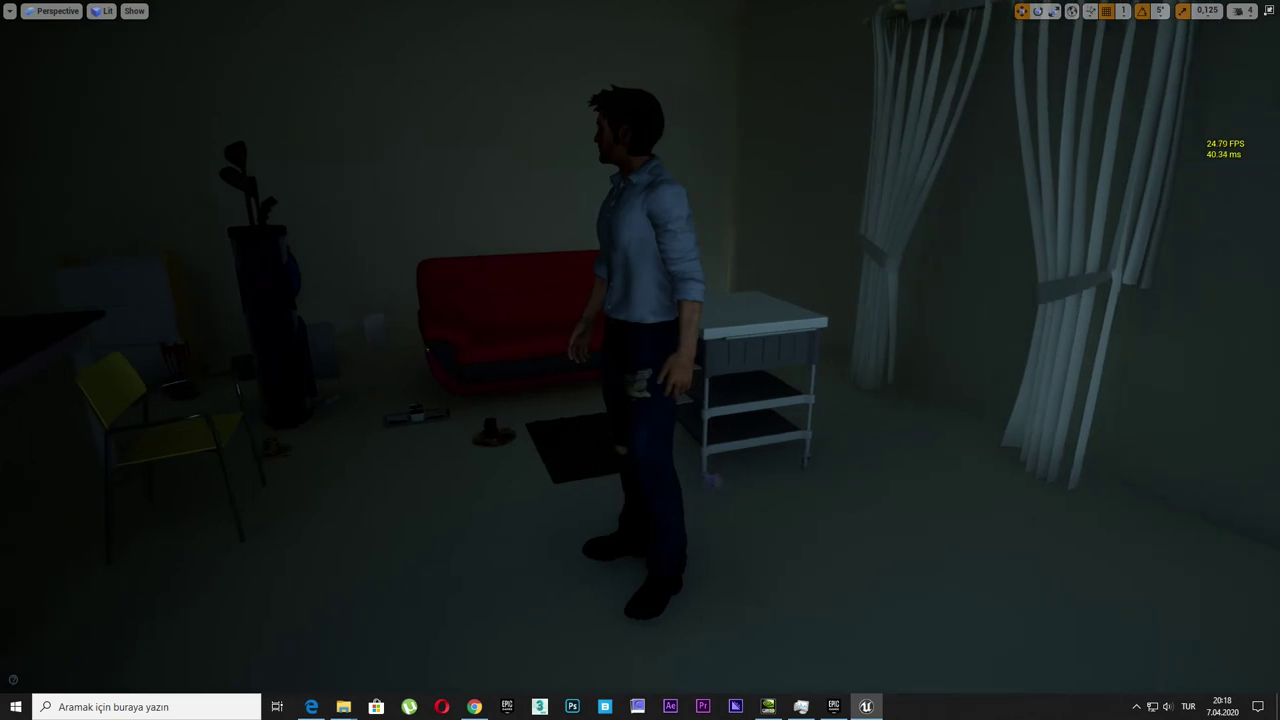
right_drag(587, 382, 640, 382)
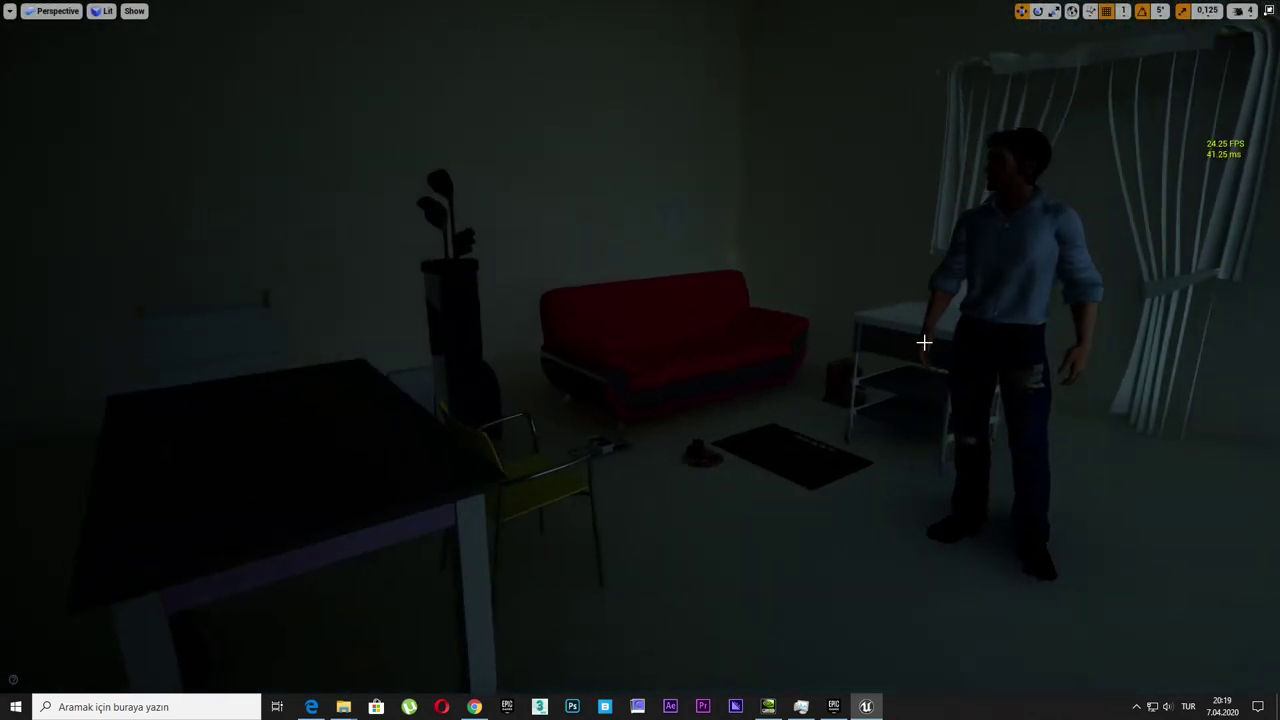
key(F11)
key(Up)
key(Up)
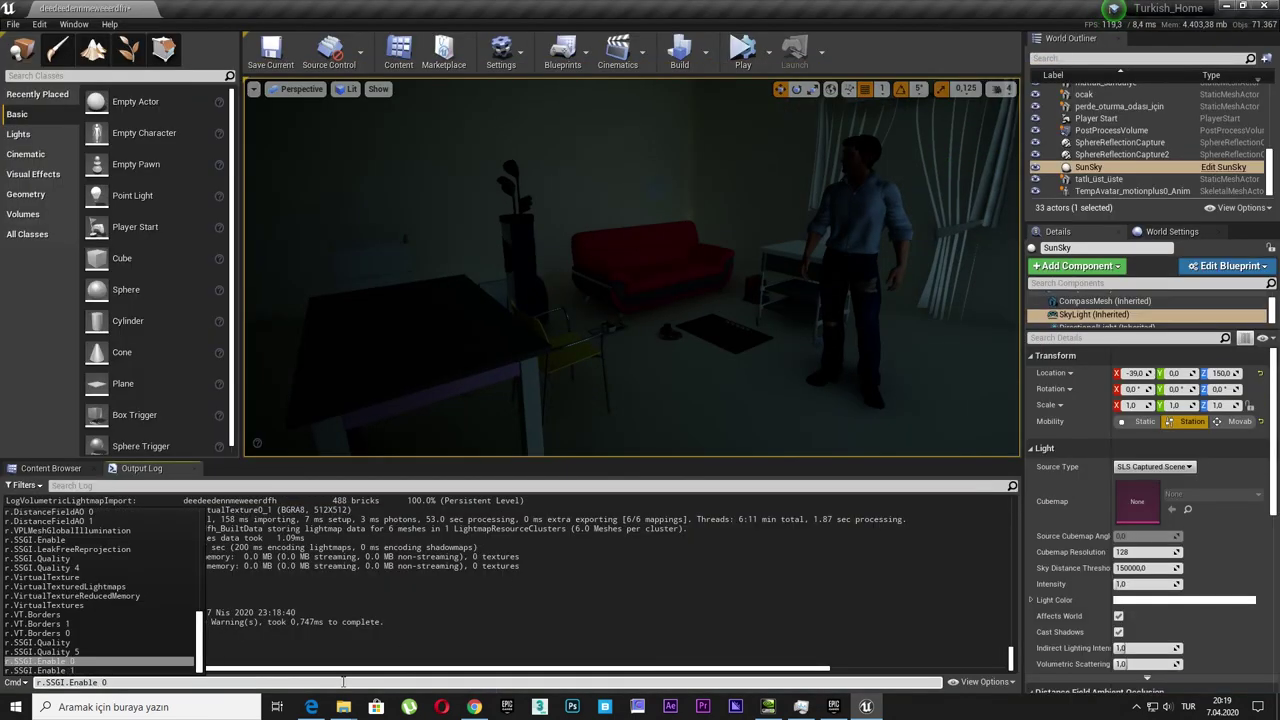
key(Return)
Fly across the room and out to the building's exterior in fullscreen, then exit fullscreen
key(F11)
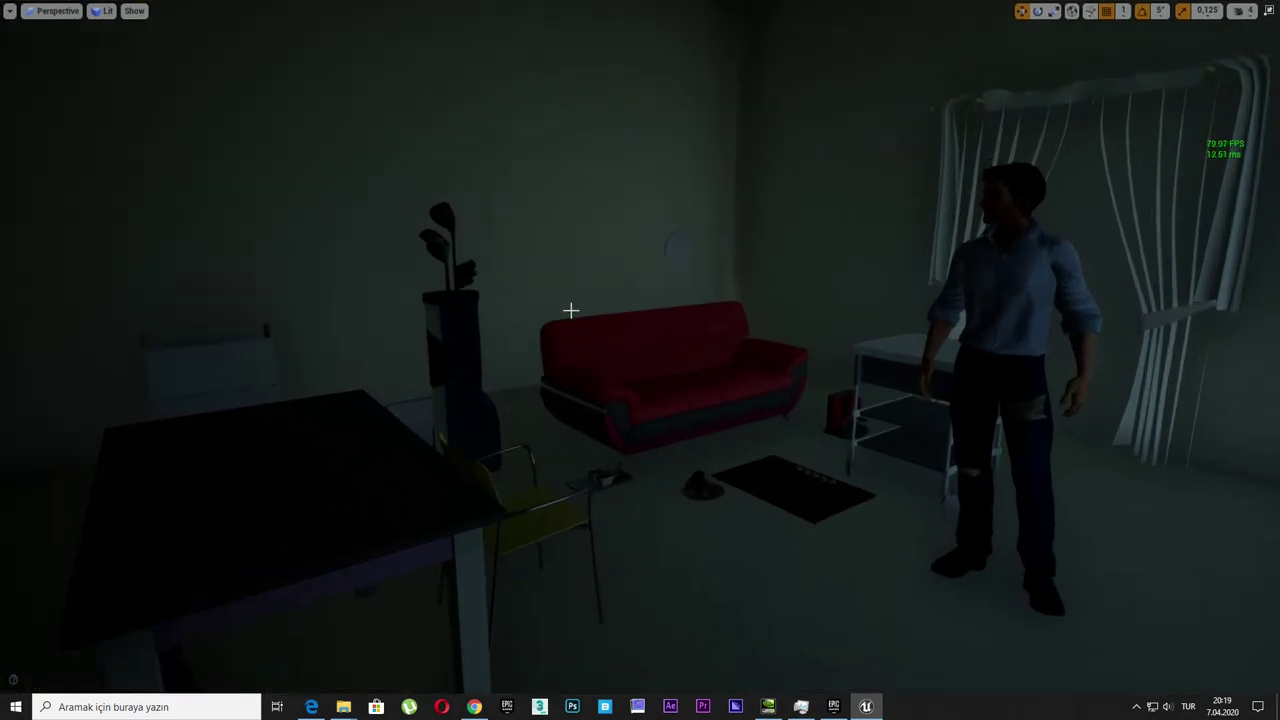
mouse_move(571, 306)
right_down()
mouse_move(420, 310)
mouse_move(640, 310)
mouse_move(470, 310)
right_up()
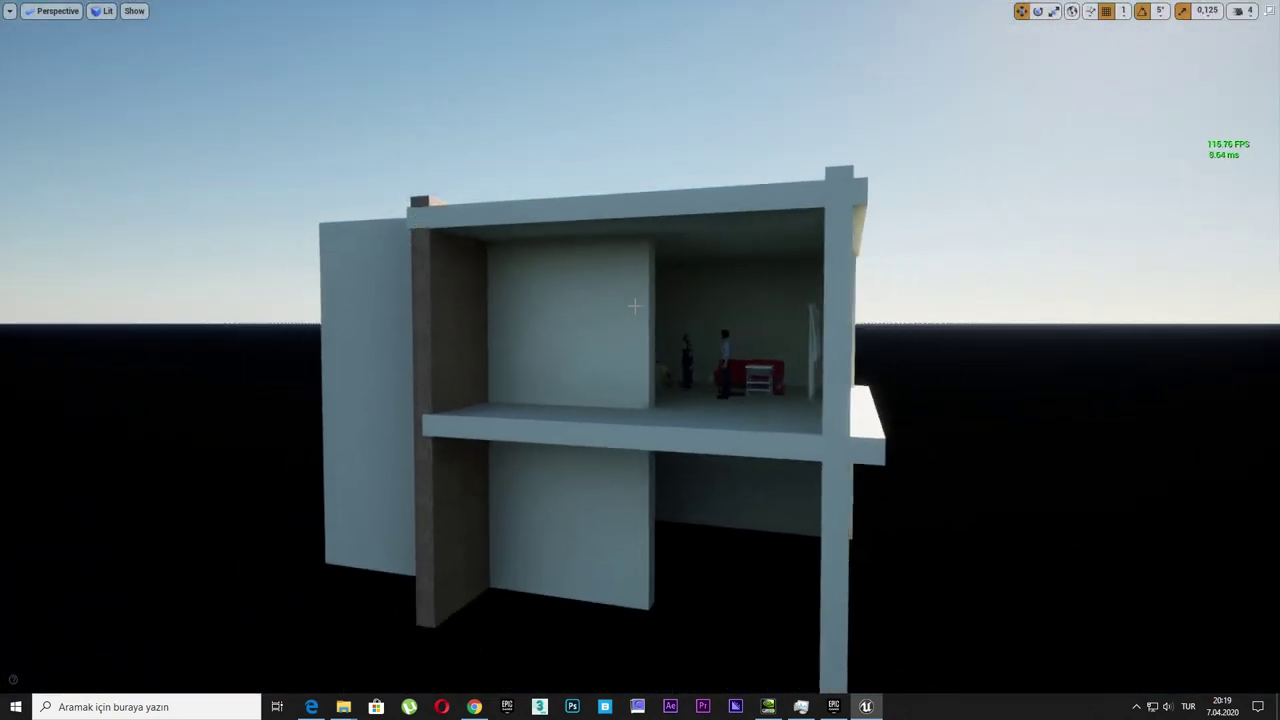
right_drag(470, 310, 632, 305)
key(F11)
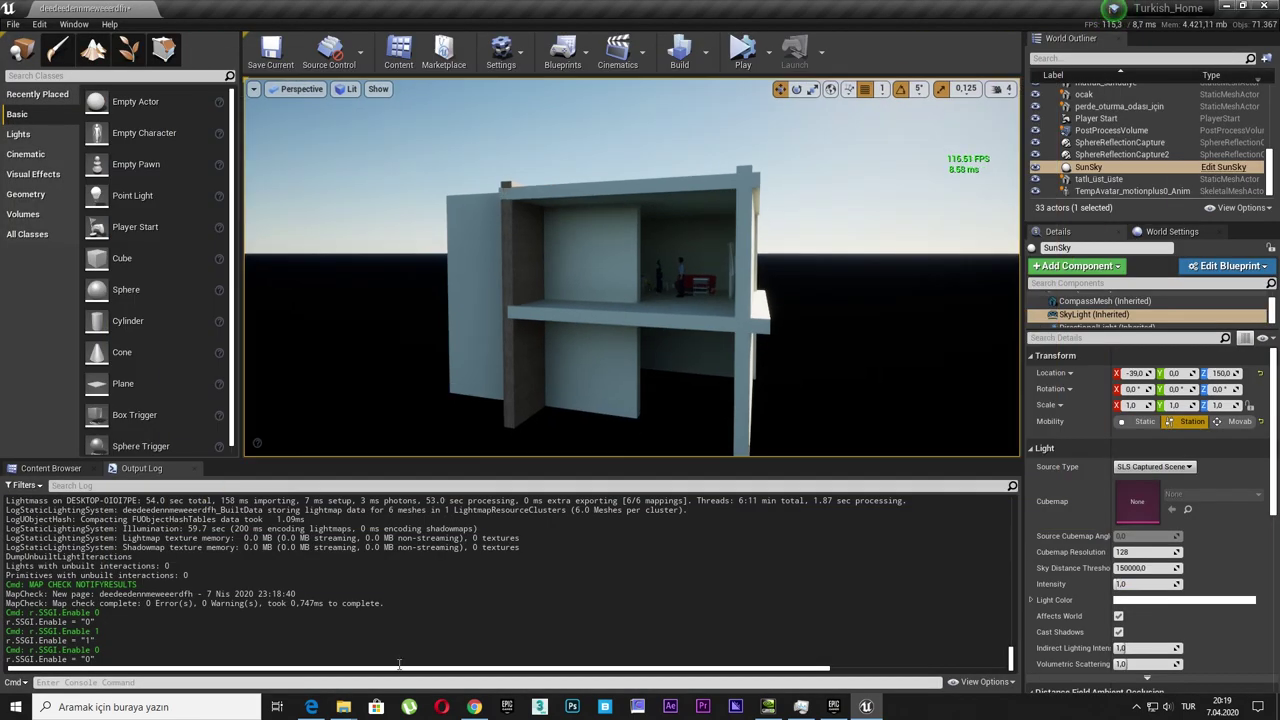
Toggle r.SSGI.Enable between 1 and 0 several times, ending with it at 1
key(Up)
key(Up)
key(Return)
key(Up)
key(Up)
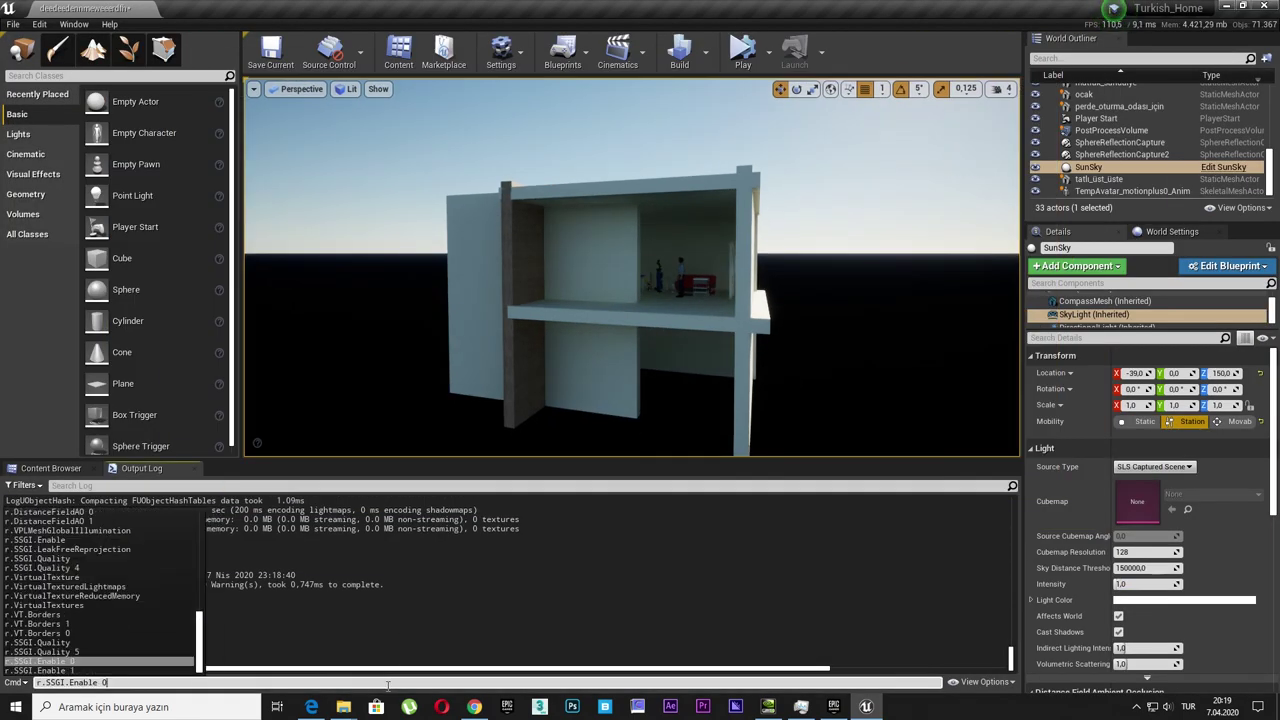
key(Return)
key(Up)
key(Up)
key(Return)
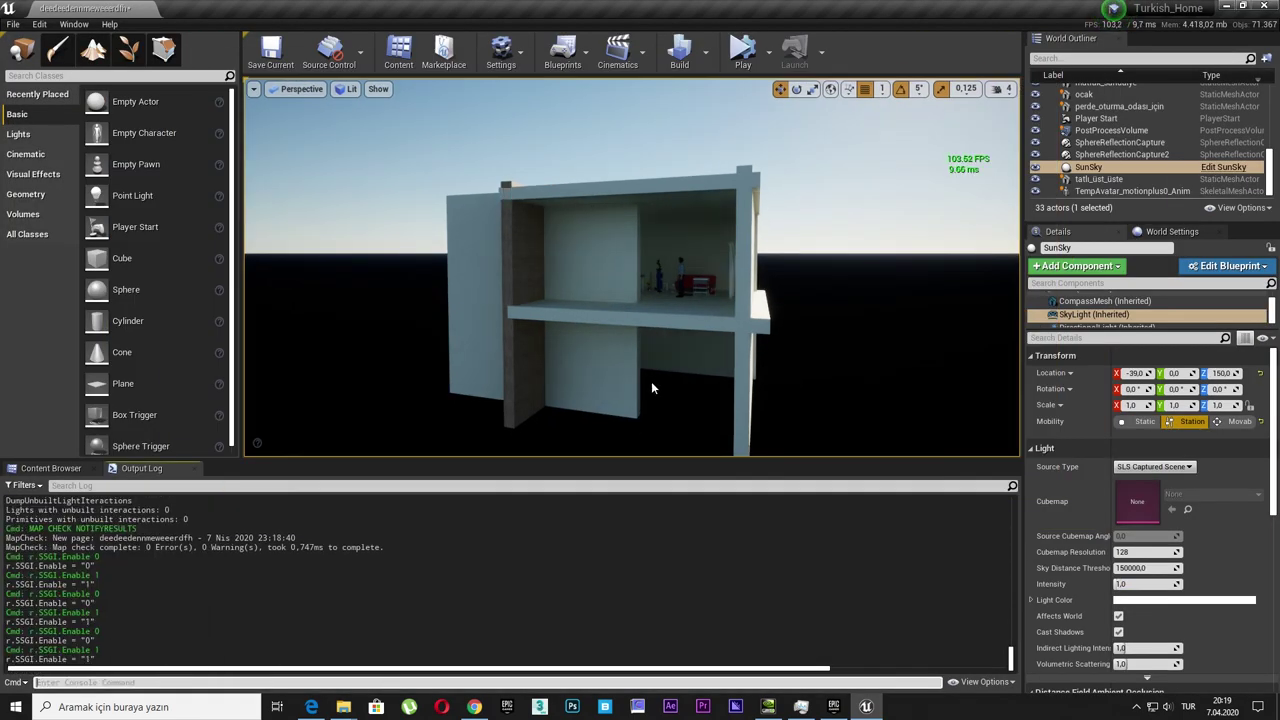
key(Up)
key(Up)
key(Return)
key(Up)
key(Up)
key(Return)
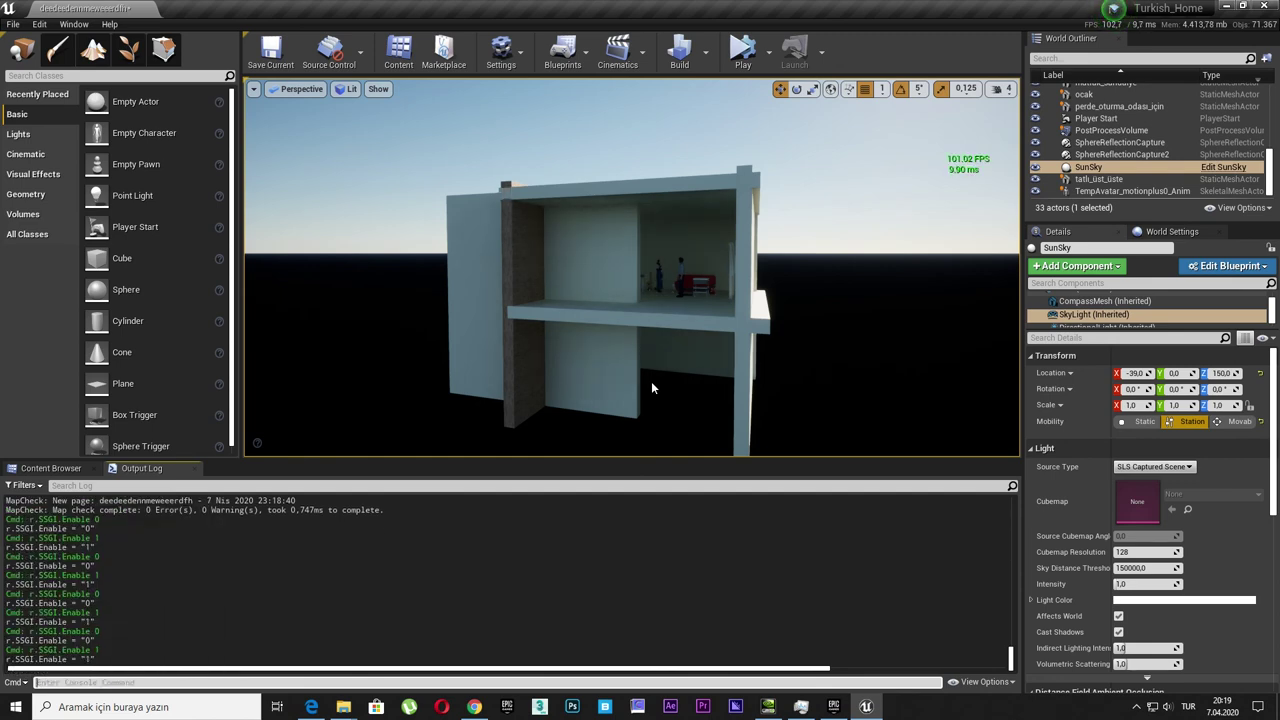
Fly the camera back into the room and recall r.SSGI.Enable 1 in the console
right_drag(651, 388, 650, 380)
click(362, 683)
key(Up)
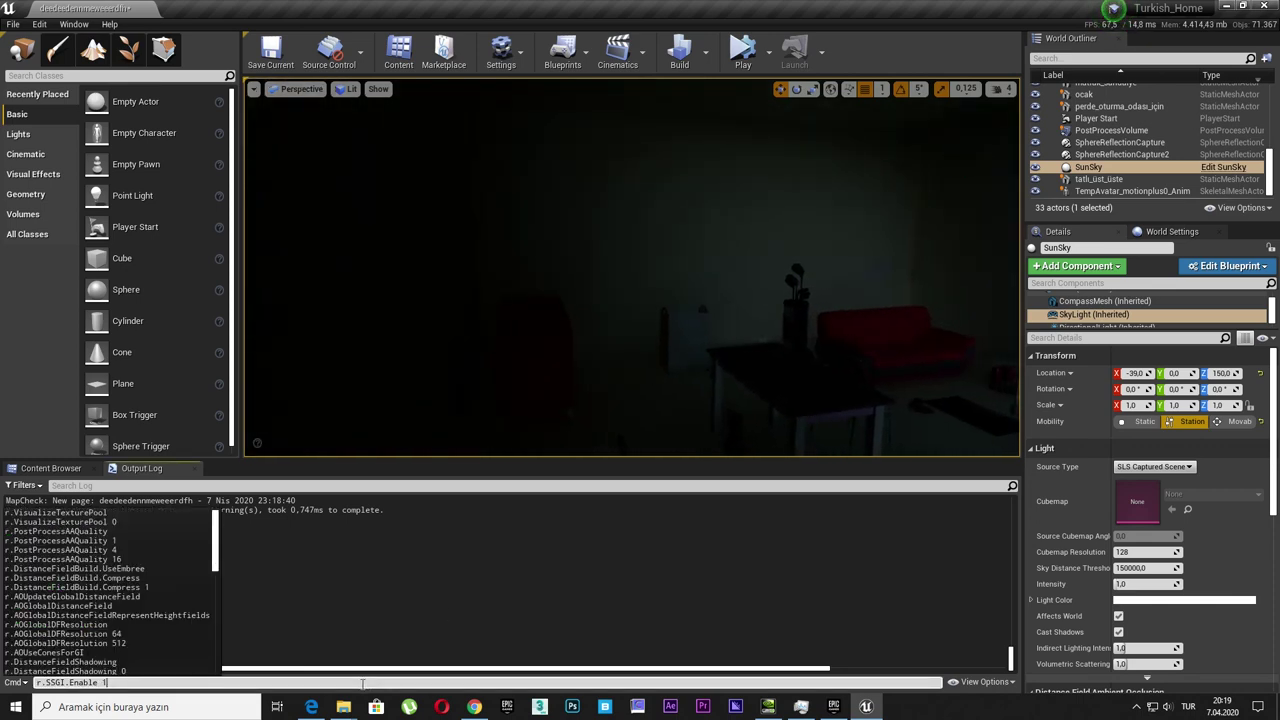